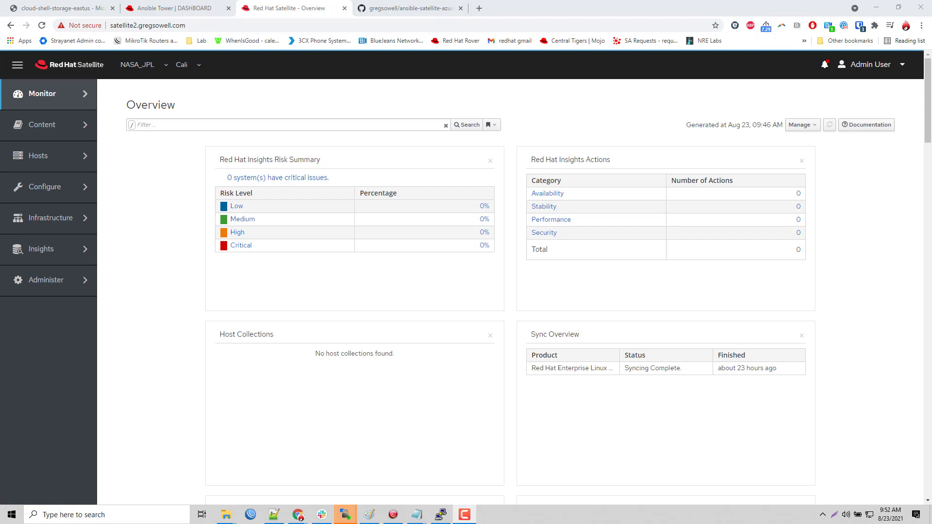
- Find the azure-personal entry among the Satellite compute resources and open its details
mouse_move(87, 189)
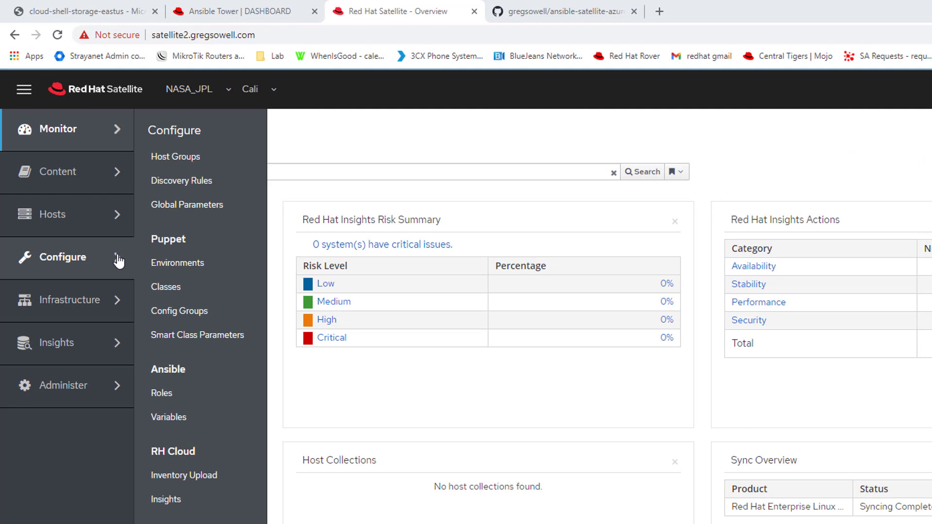
mouse_move(95, 307)
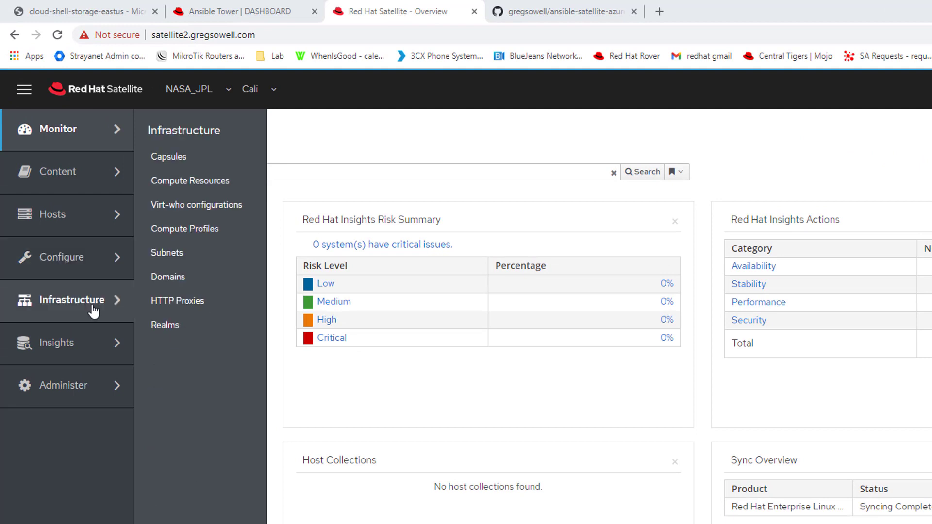
left_click(196, 184)
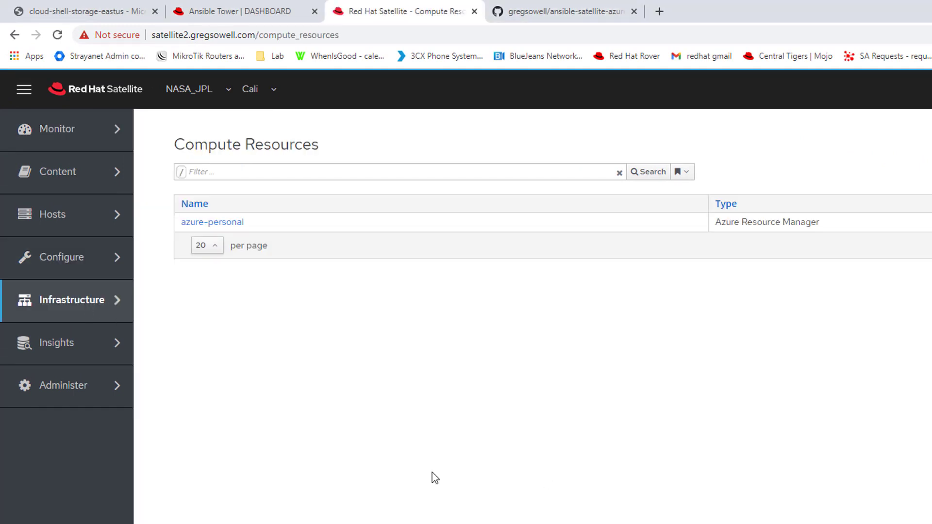
left_click(228, 221)
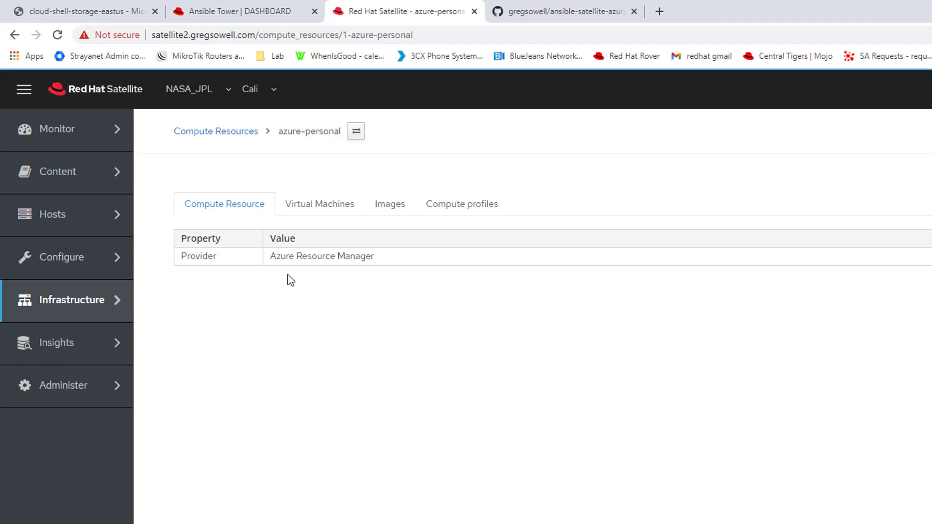
left_click(229, 133)
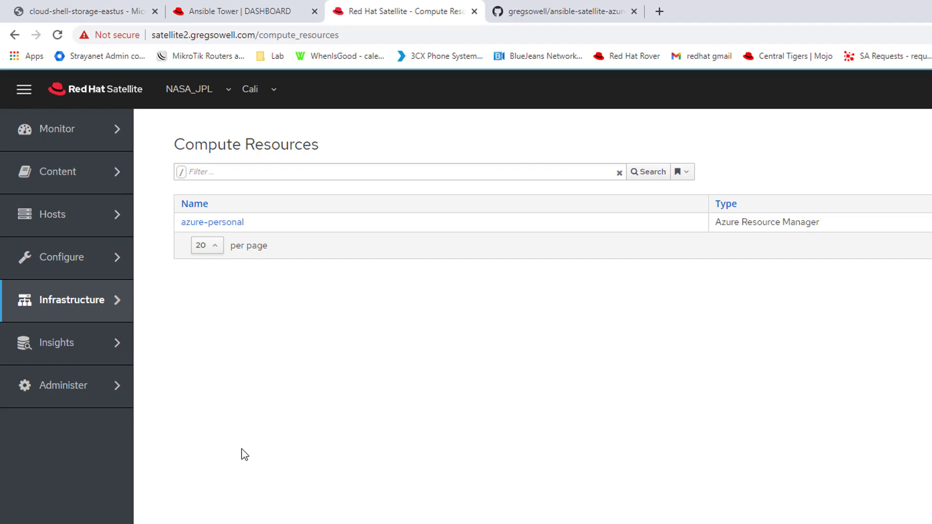
left_click(231, 224)
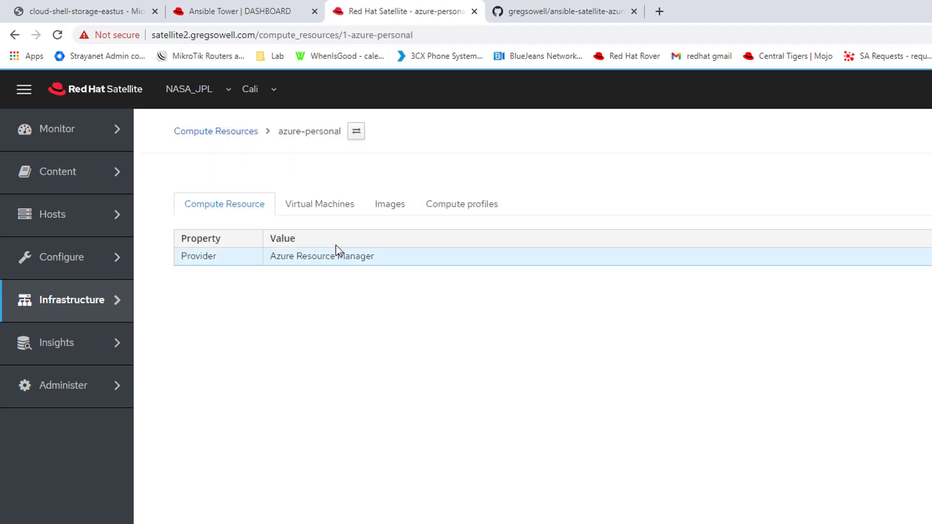
- Examine the username, password and Azure image name fields in azure-personal's new image form, leaving without creating an image
left_click(391, 205)
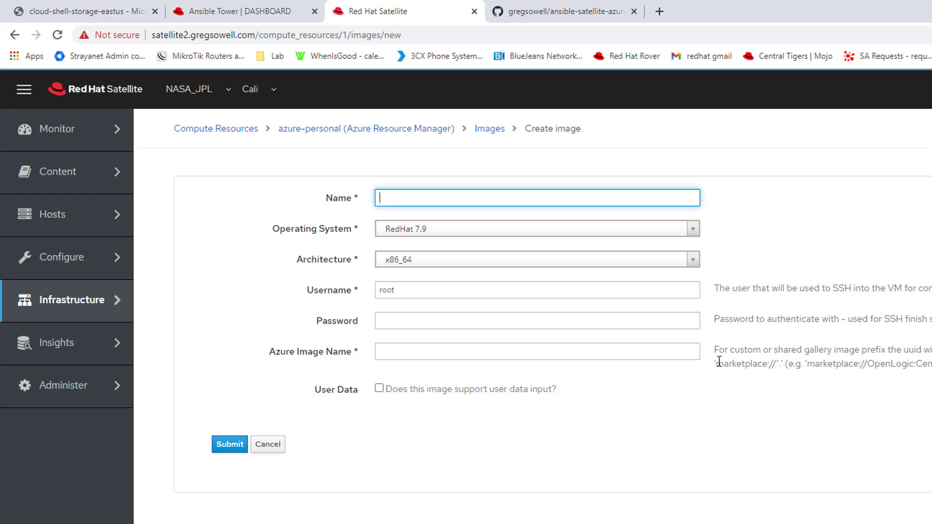
left_click_drag(716, 363, 777, 368)
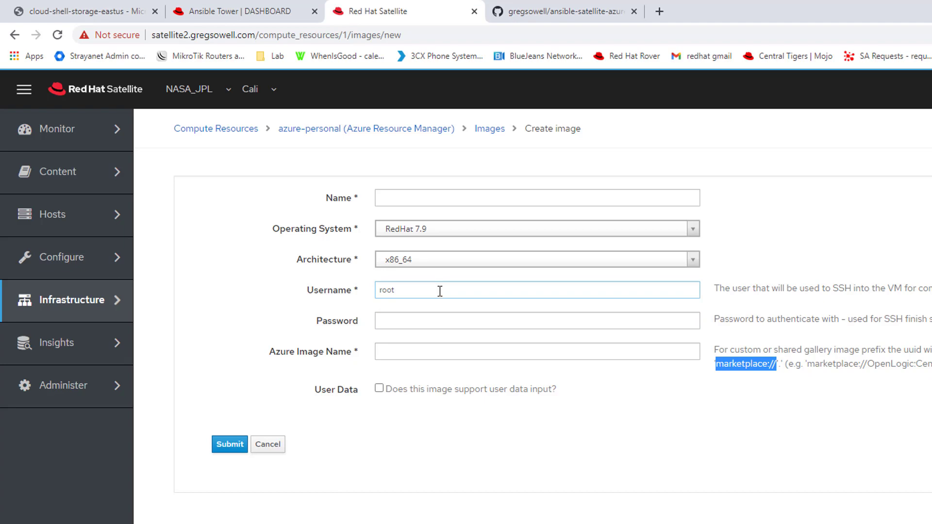
left_click_drag(440, 292, 368, 292)
left_click(430, 316)
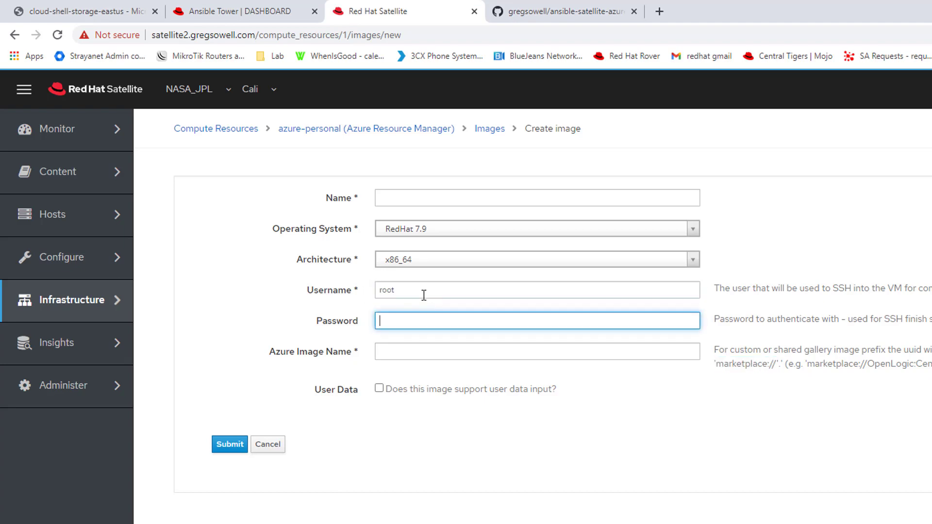
left_click_drag(423, 294, 313, 295)
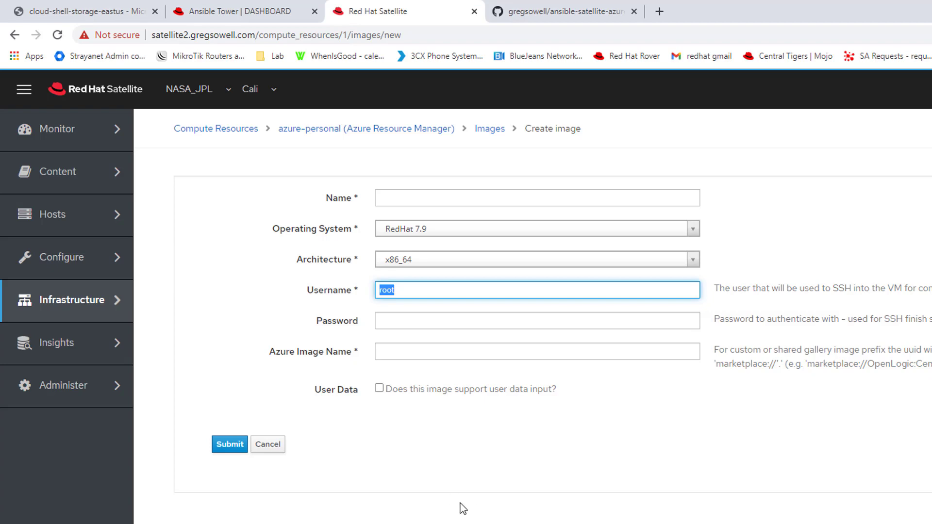
left_click(279, 444)
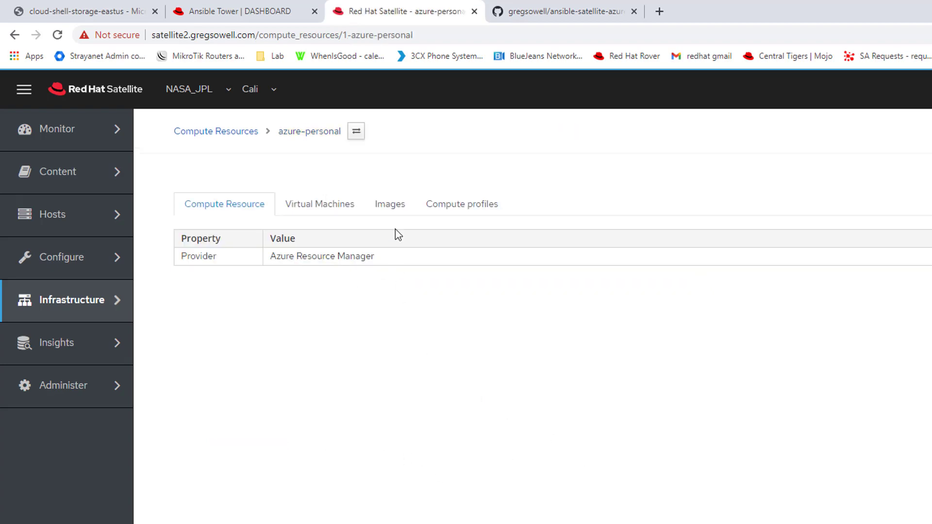
- Open azure-personal's 1-Small compute profile for editing and examine its resource group, VM size and login settings
left_click(449, 213)
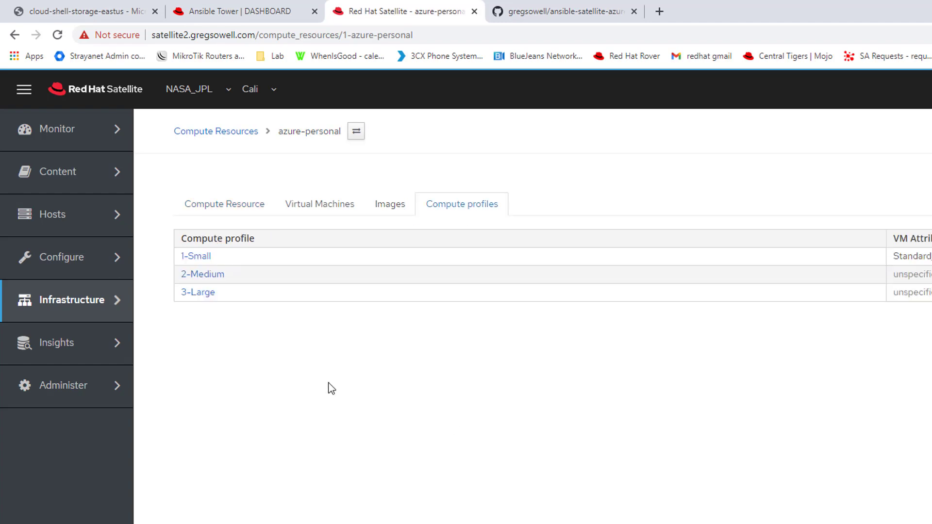
left_click(204, 258)
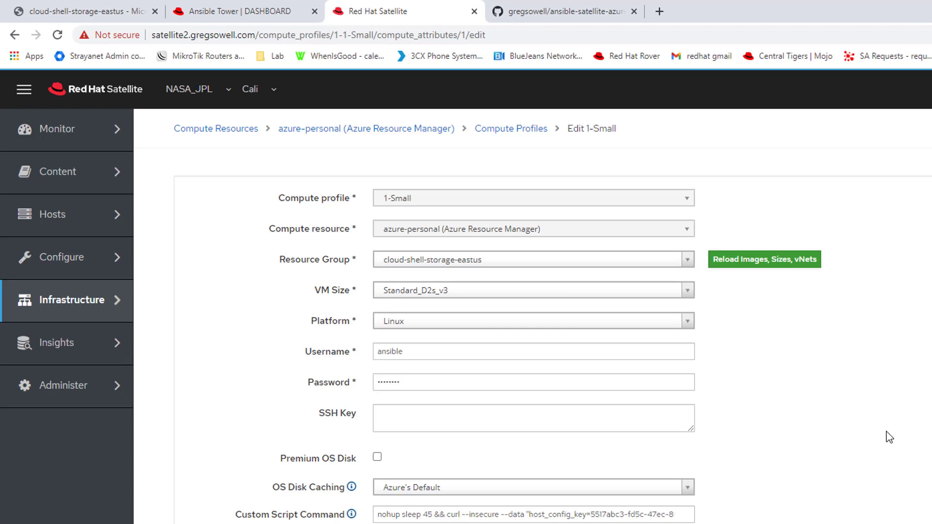
left_click(446, 353)
- Examine the 1-Small profile's custom script command, network interface and storage size settings
scroll(889, 518, "down", 3)
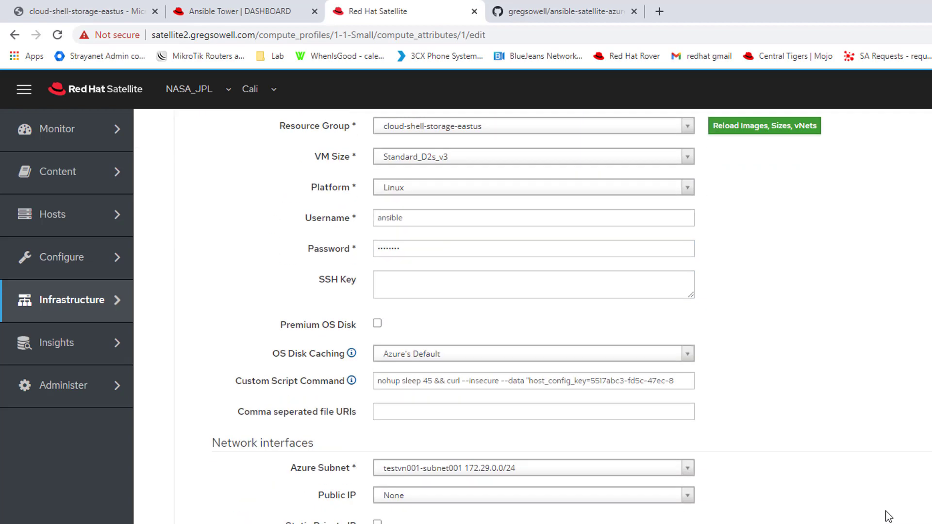
scroll(761, 423, "down", 1)
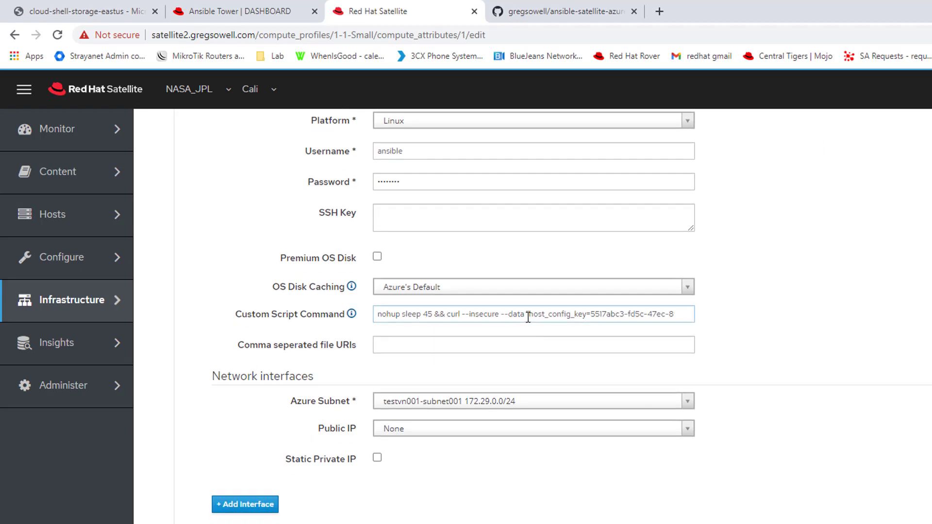
left_click_drag(528, 316, 375, 315)
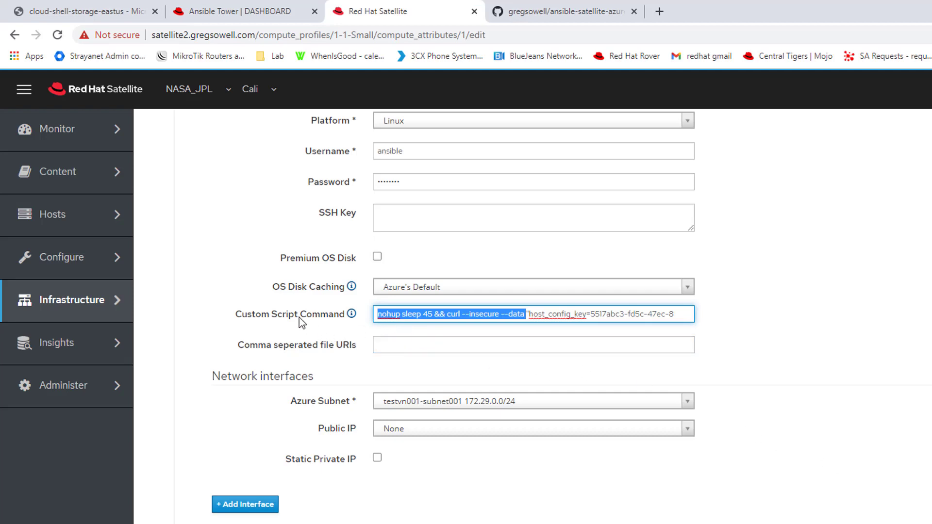
left_click(866, 452)
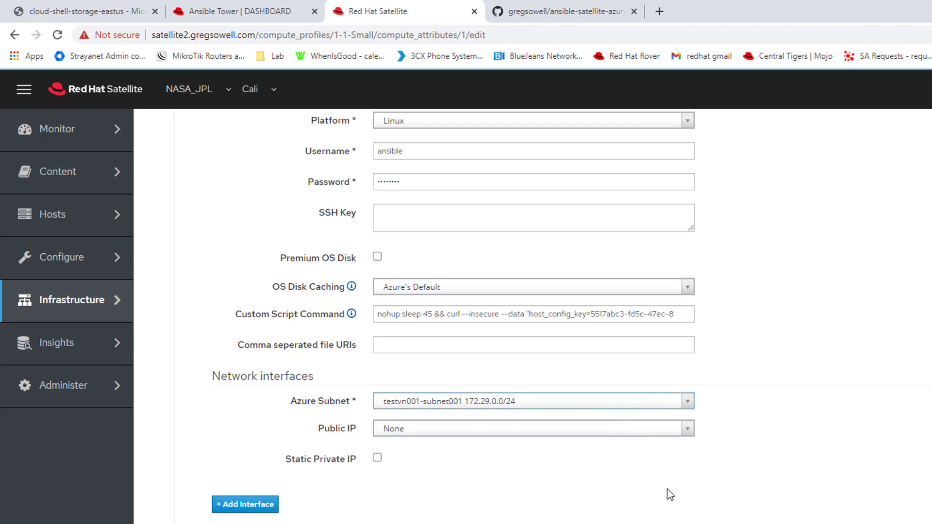
scroll(668, 491, "down", 1)
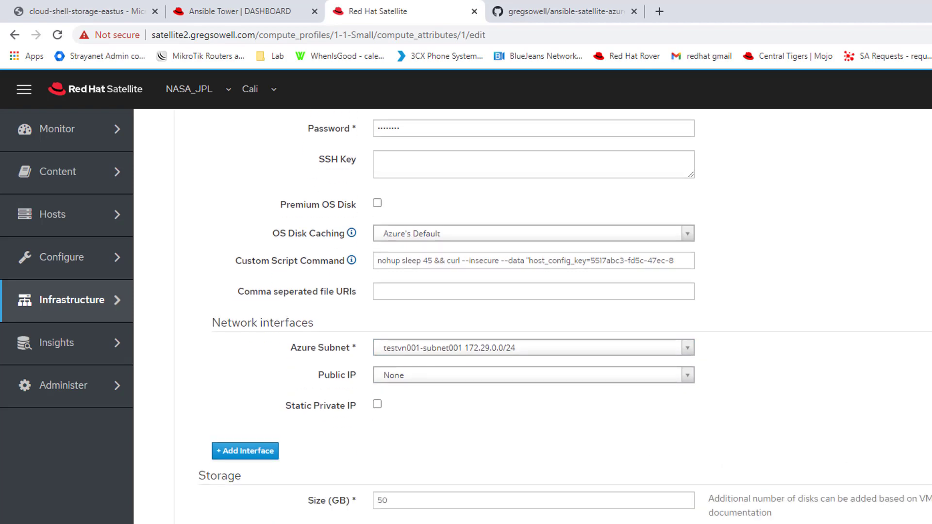
left_click_drag(391, 501, 361, 505)
left_click(359, 522)
- Switch to Ansible Tower, start a new credential and set its credential type to Red Hat Satellite 6
left_click(244, 11)
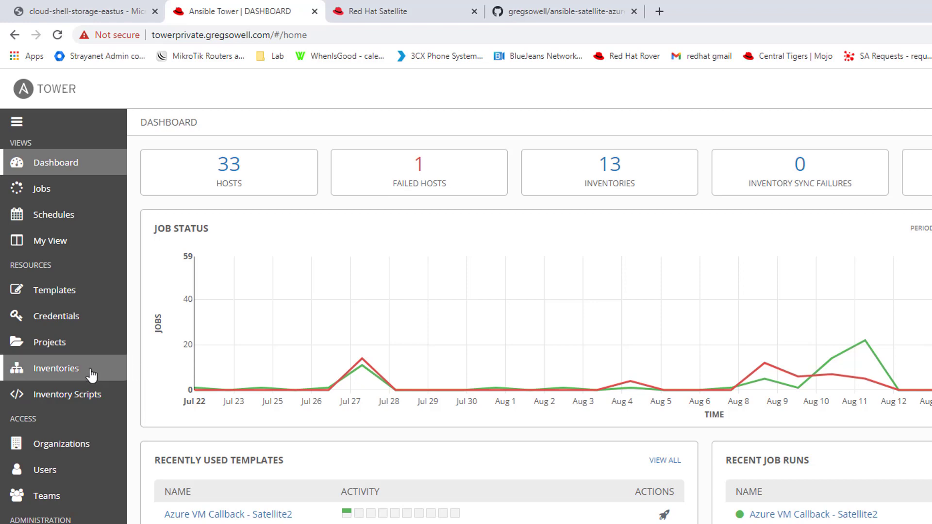
left_click(63, 318)
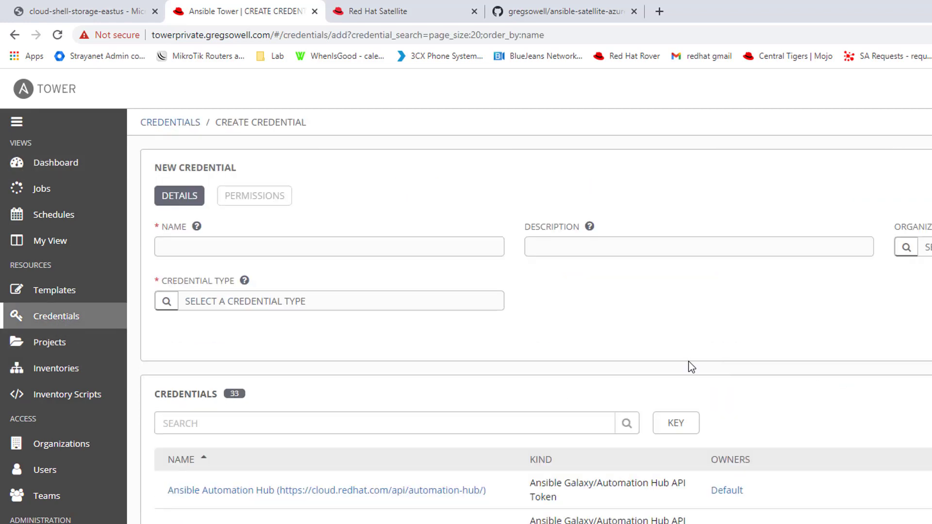
left_click(287, 255)
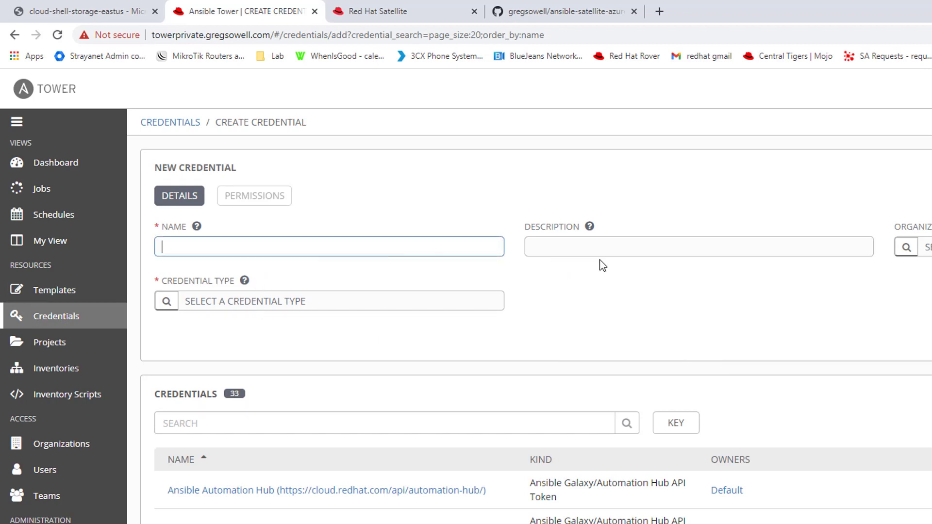
left_click(167, 302)
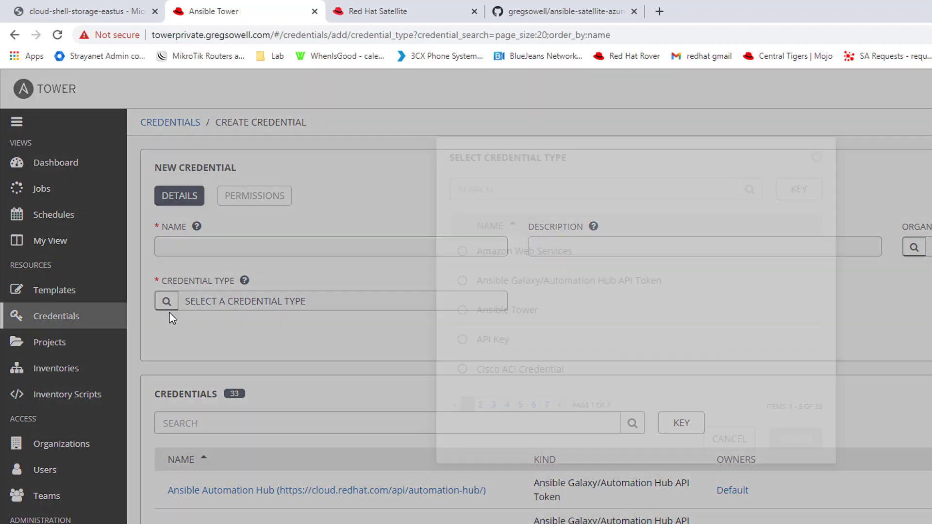
left_click(598, 183)
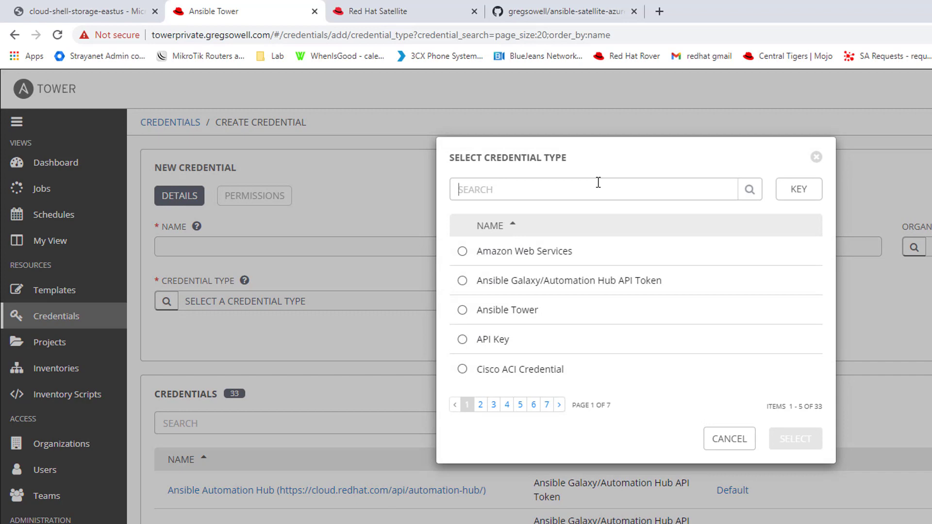
type("sat")
key("Return")
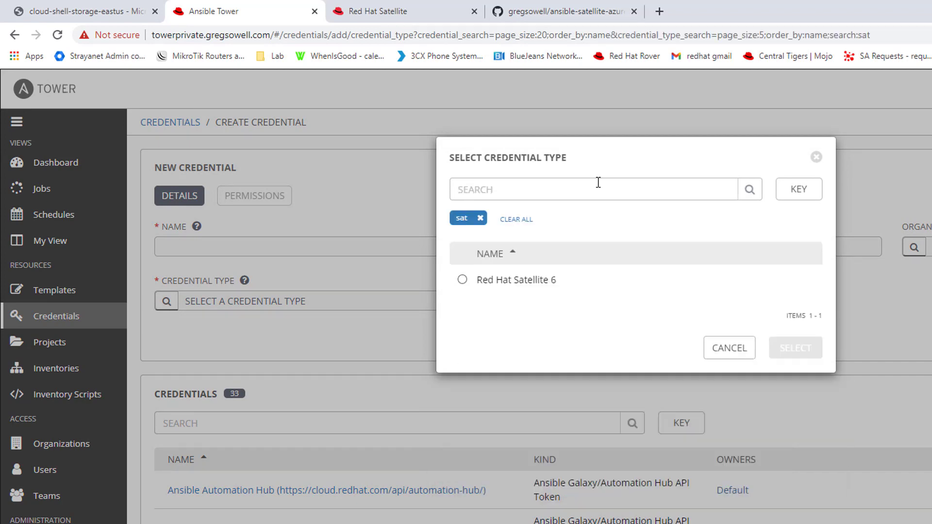
left_click(543, 282)
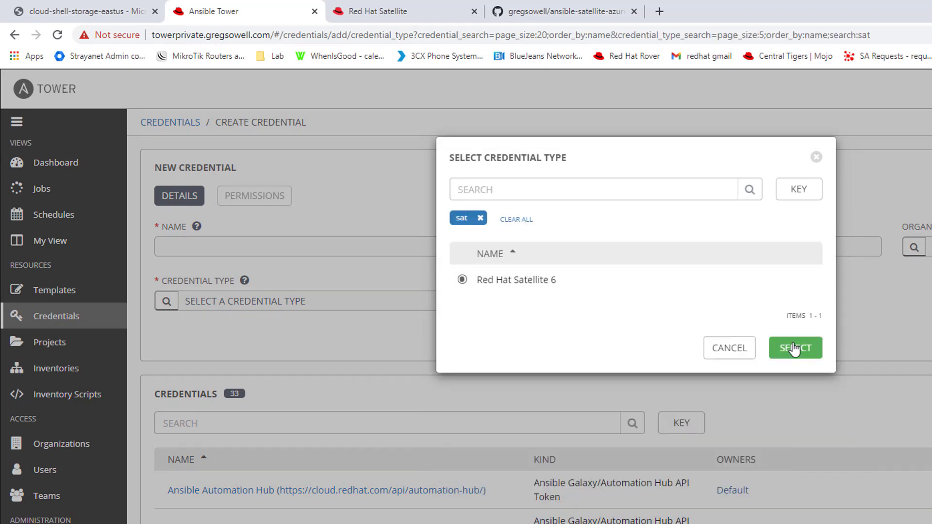
left_click(796, 351)
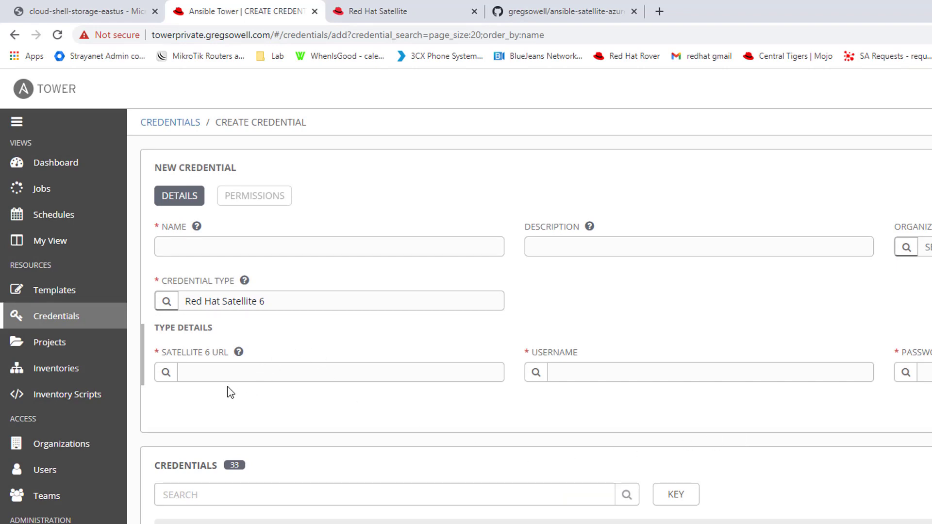
- Examine the name, Satellite 6 URL, username and password fields required for the new credential
left_click(235, 373)
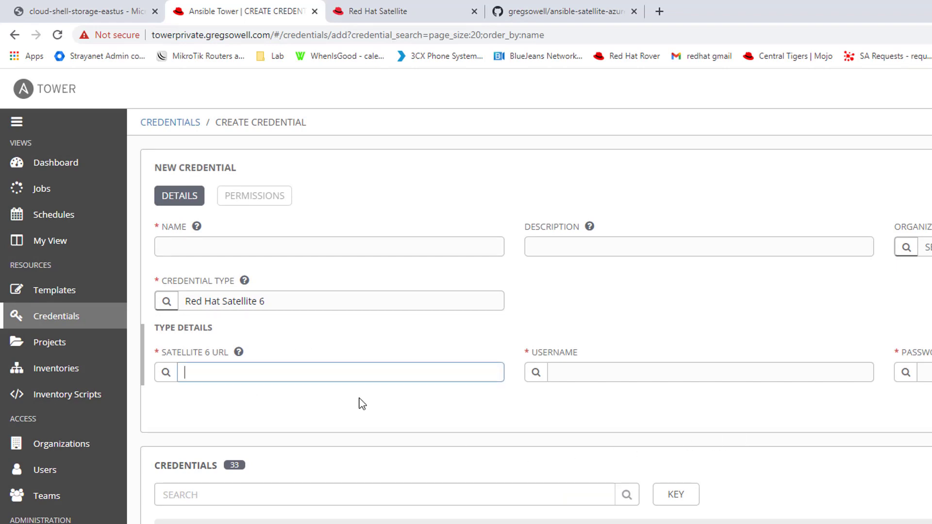
left_click(289, 244)
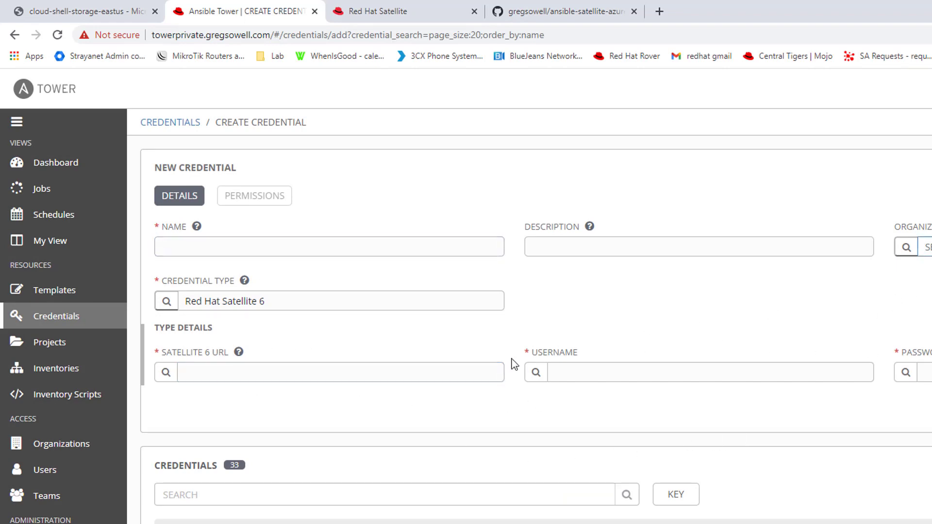
left_click(211, 373)
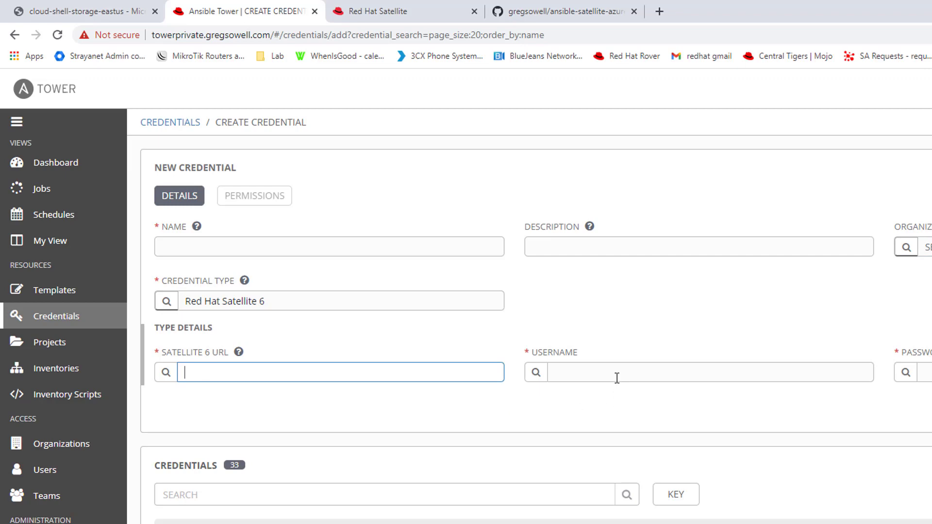
left_click(736, 376)
key("Tab")
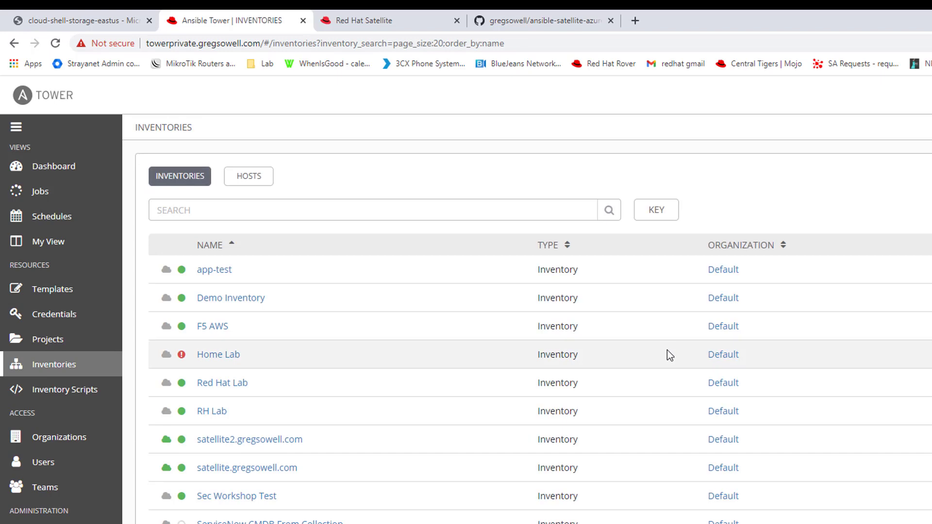
- Open the Red Hat Satellite 6 source of the satellite2 inventory and examine the compose entry in its source variables
left_click(270, 440)
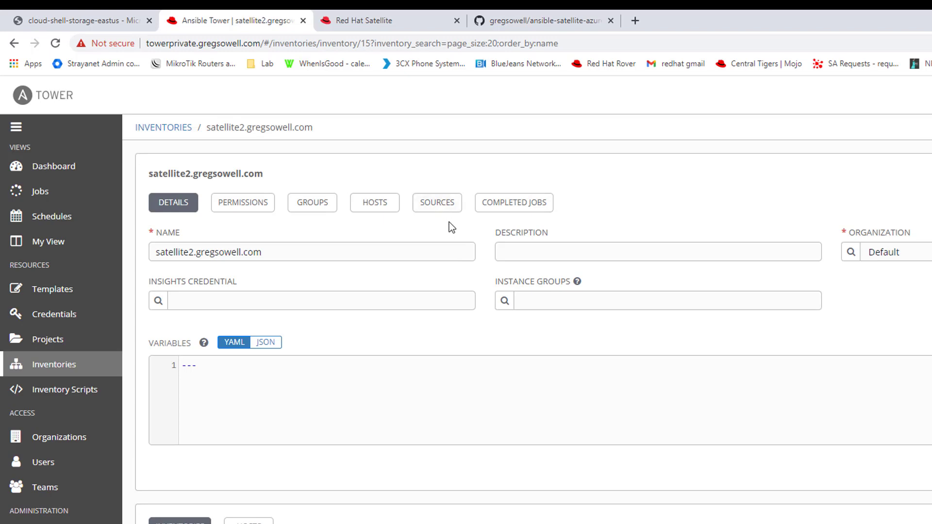
left_click(437, 203)
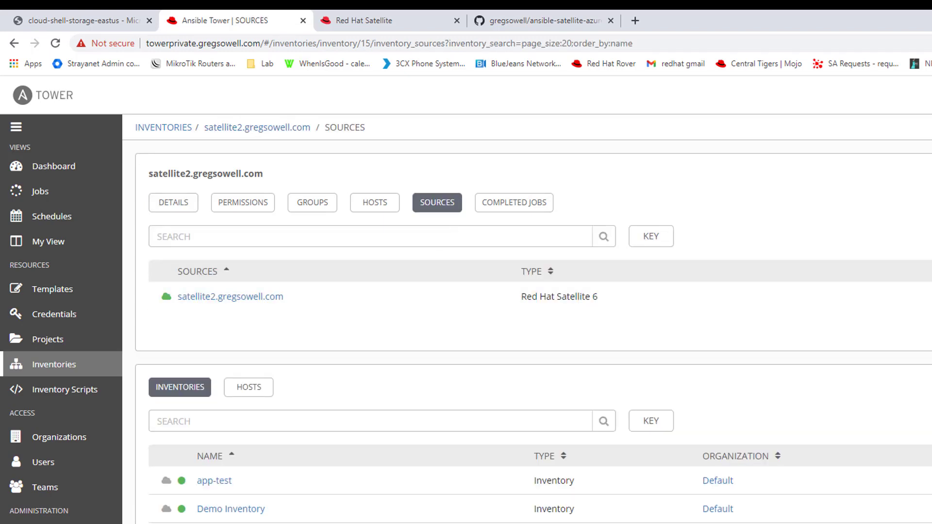
left_click(250, 297)
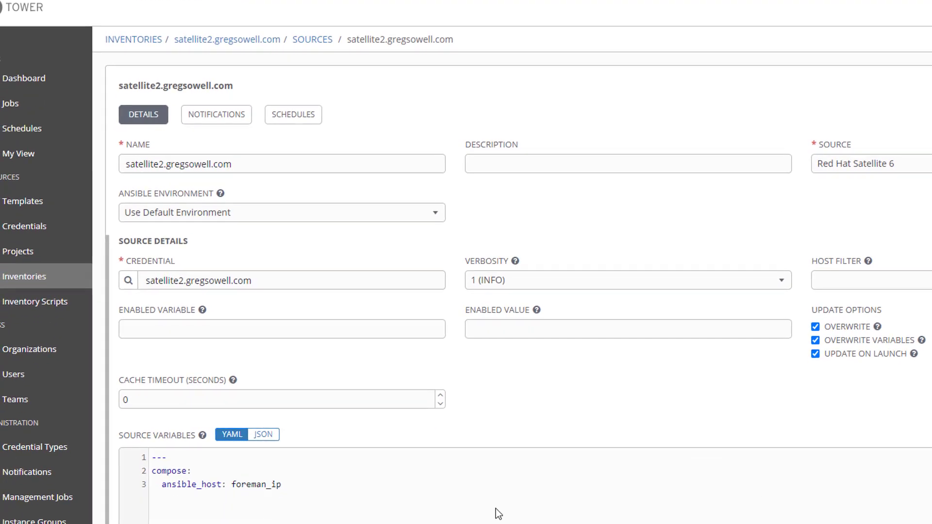
left_click(154, 472)
left_click_drag(152, 471, 208, 471)
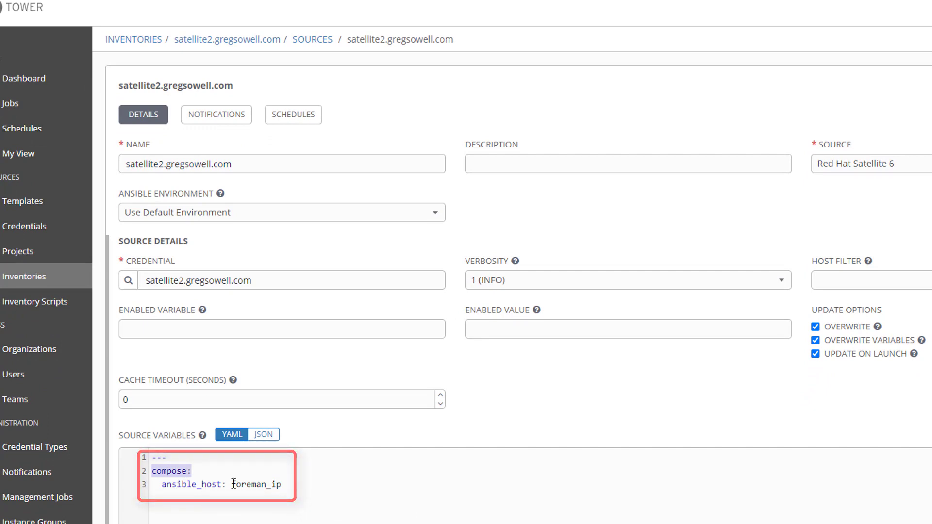
left_click_drag(232, 484, 272, 484)
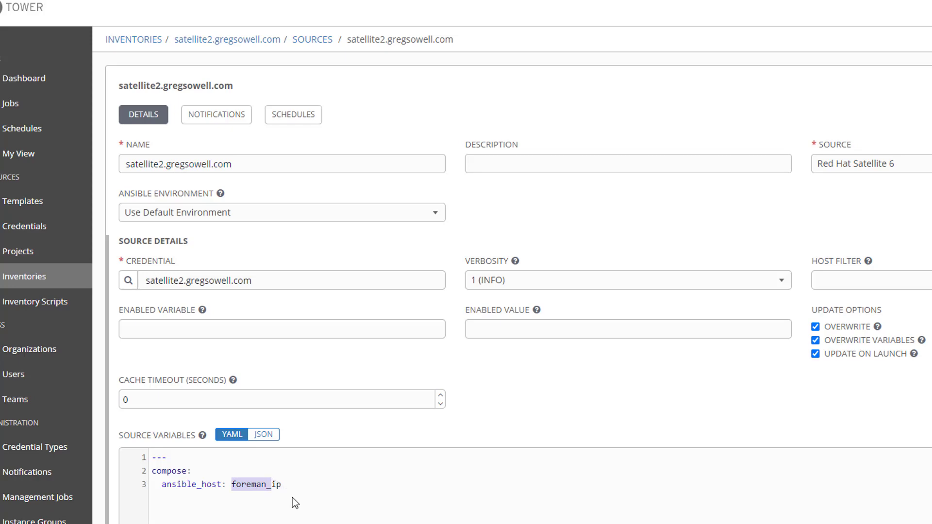
- Open the imported host in the foreman_default group of the satellite2 inventory and expand its variables
left_click(348, 125)
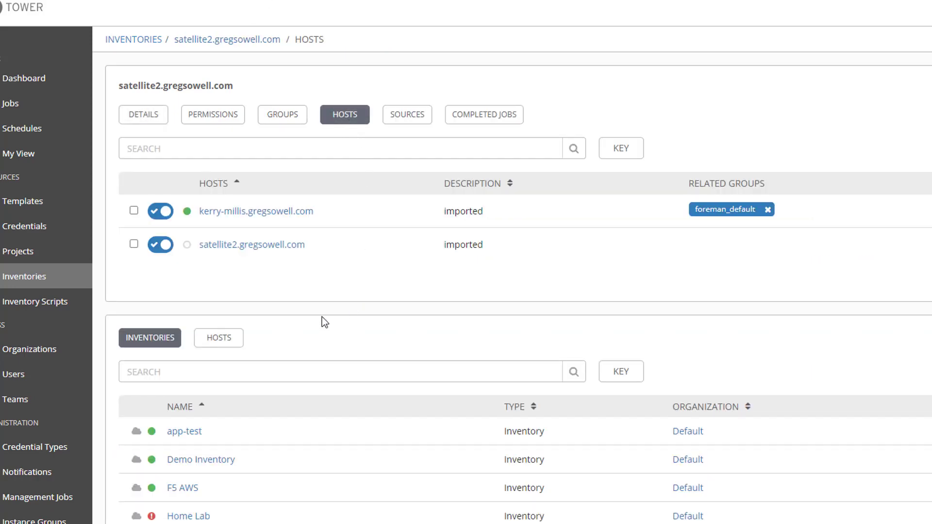
left_click(287, 222)
scroll(384, 256, "down", 3)
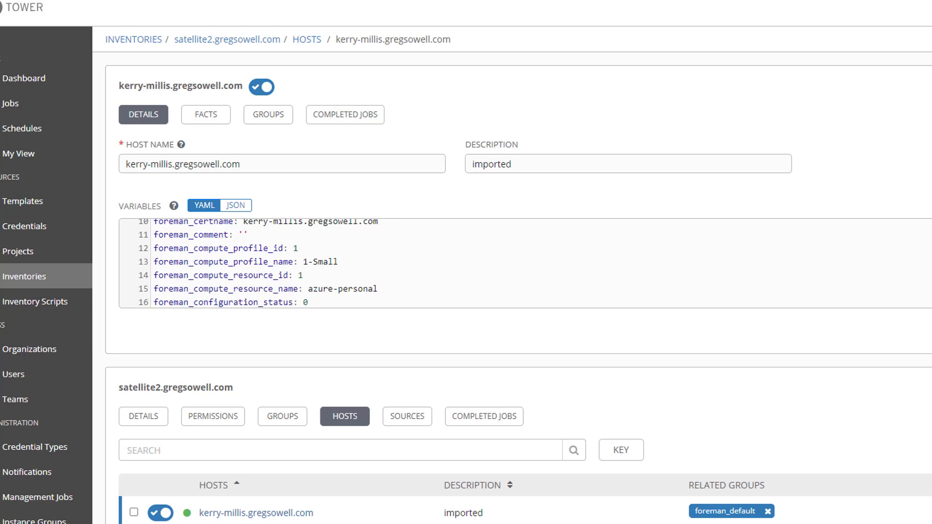
left_click(930, 205)
scroll(262, 228, "down", 1)
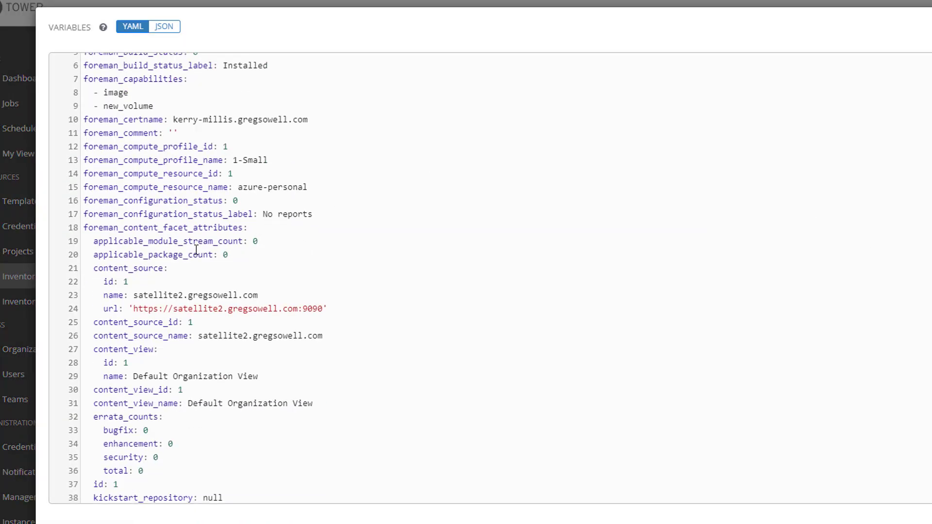
- Examine the host's content facet attributes, domain and environment variables, and foreman_ip
left_click_drag(85, 200, 354, 444)
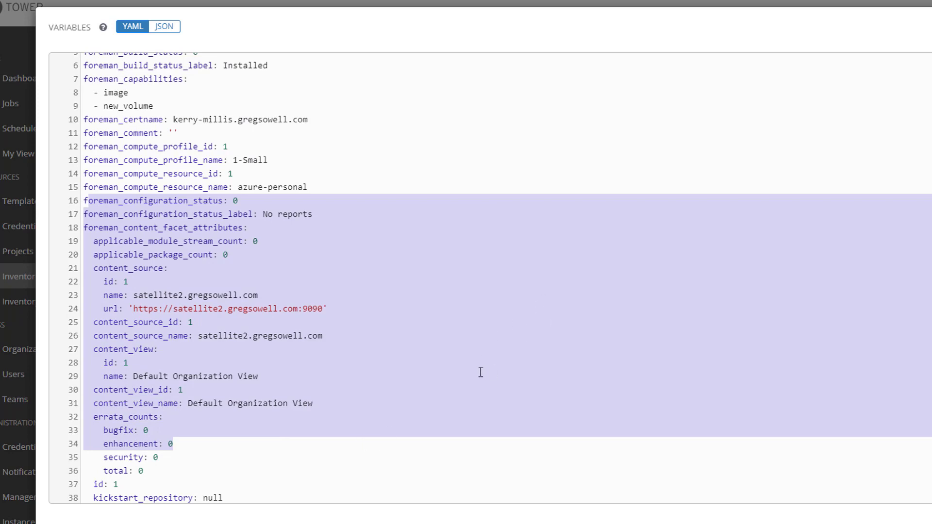
scroll(481, 372, "down", 8)
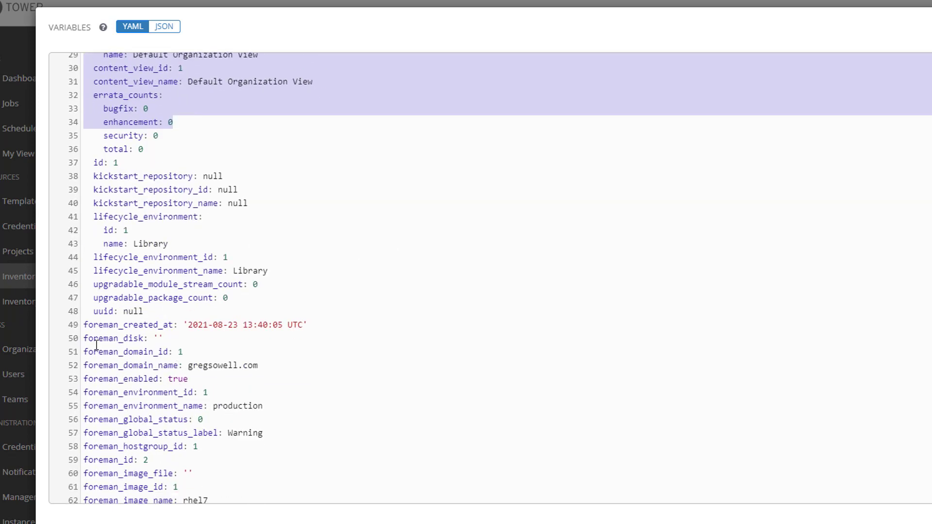
left_click_drag(84, 338, 369, 443)
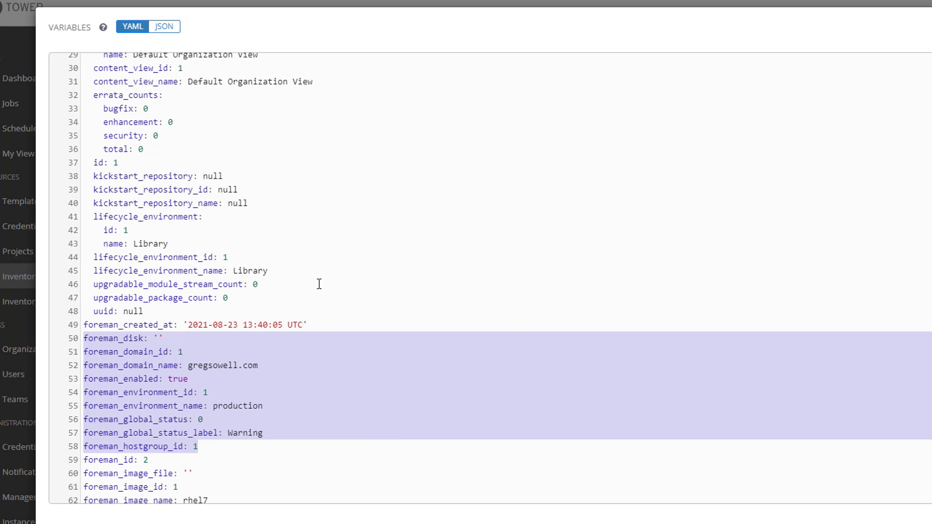
scroll(318, 283, "down", 5)
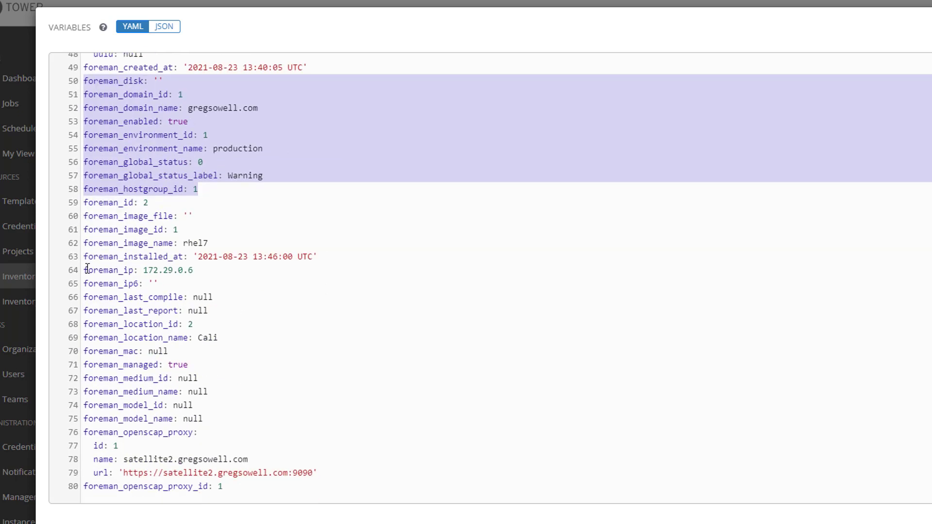
left_click_drag(84, 270, 223, 274)
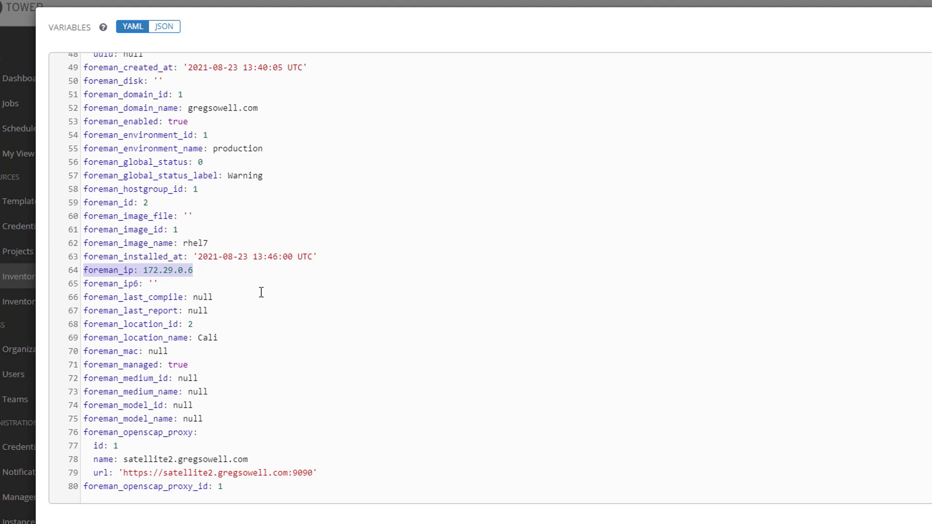
left_click(930, 27)
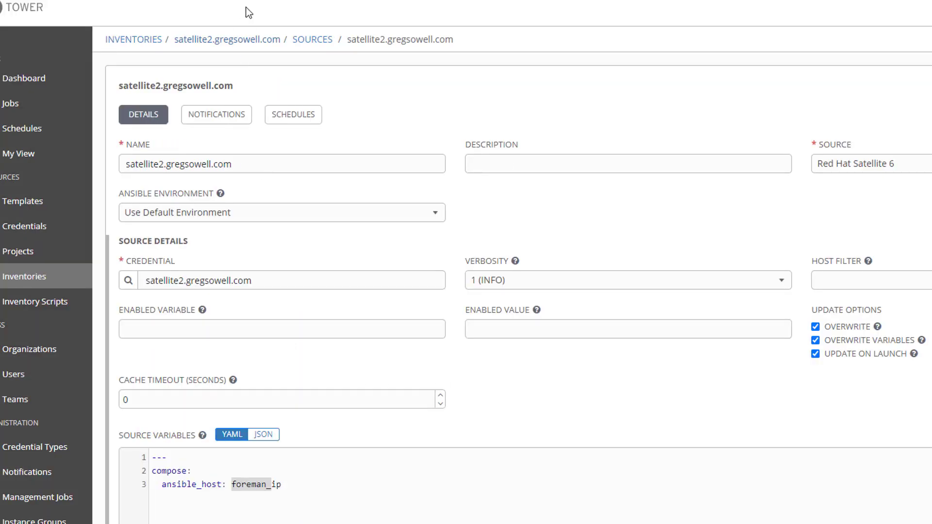
- Compare the satellite2 source's compose mapping of ansible_host to foreman_ip with the host's ansible_host variable
left_click_drag(156, 470, 192, 470)
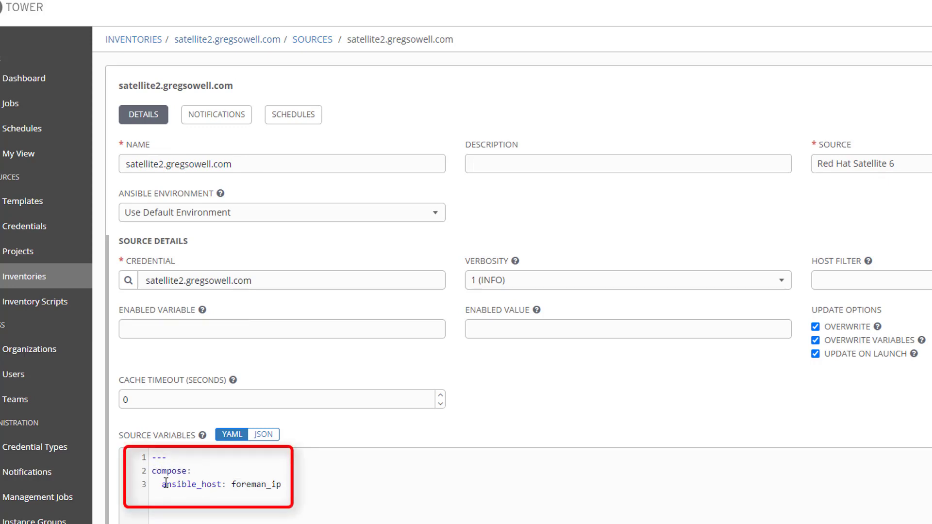
left_click_drag(162, 484, 222, 485)
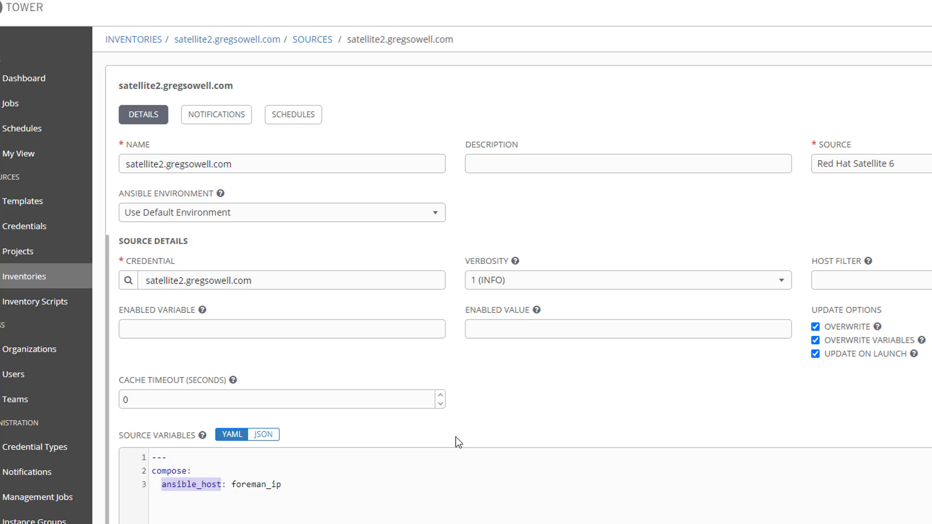
left_click(245, 485)
left_click(232, 484)
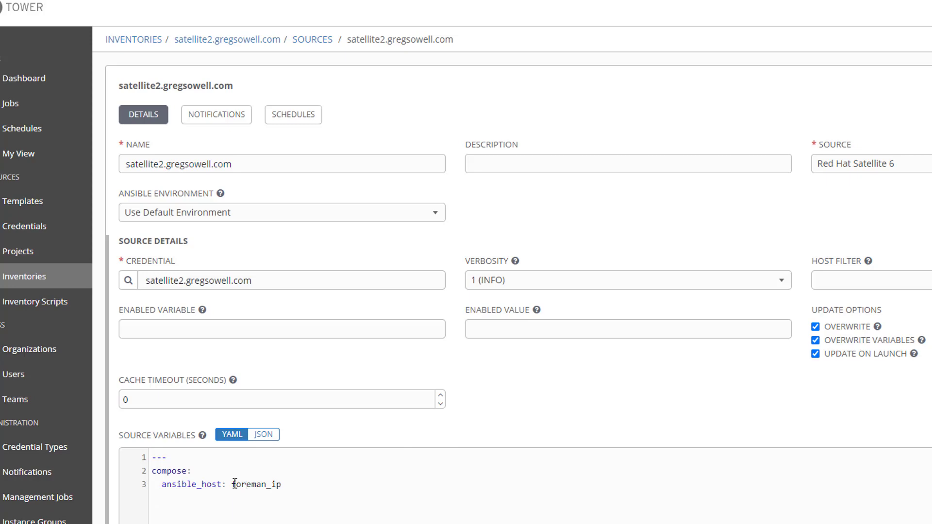
left_click_drag(232, 485, 282, 485)
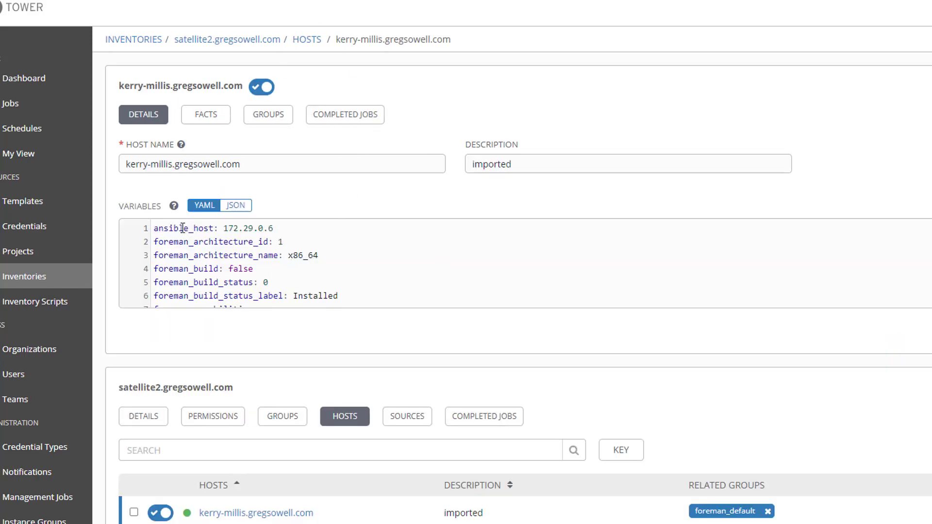
left_click_drag(153, 228, 289, 229)
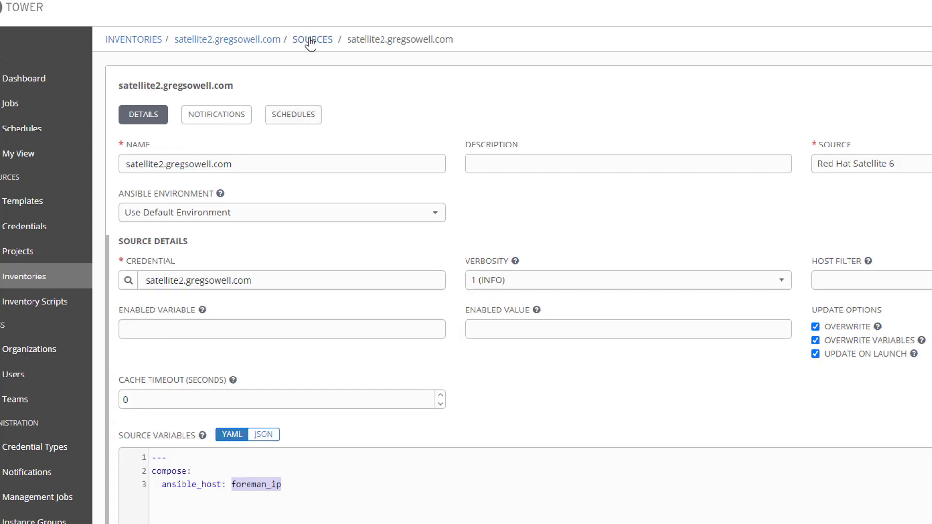
left_click(313, 39)
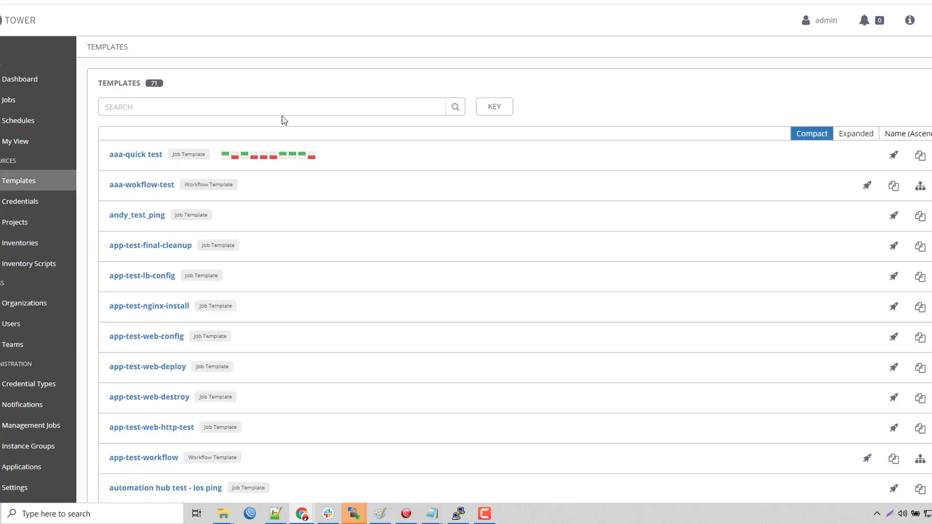
- Search the job templates for "azure" and open Azure VM Callback - Satellite2
type("azure")
key("Return")
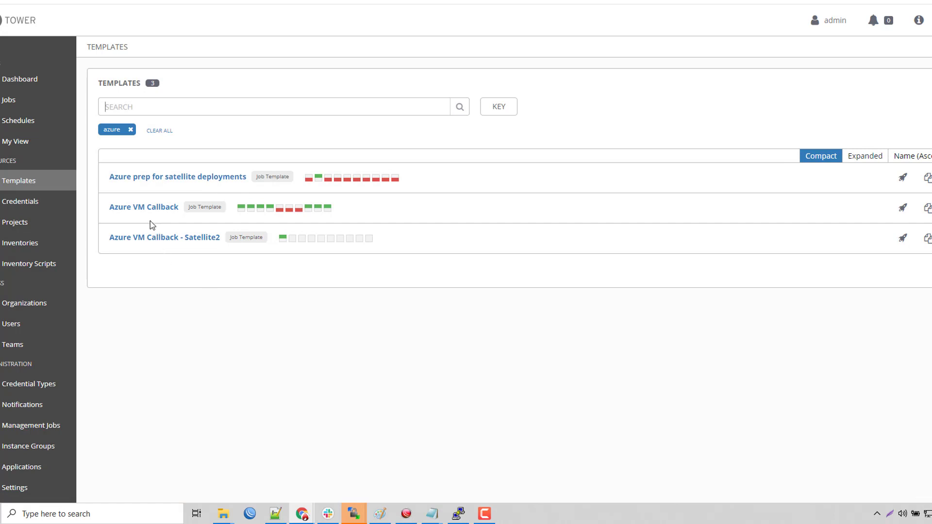
left_click(179, 243)
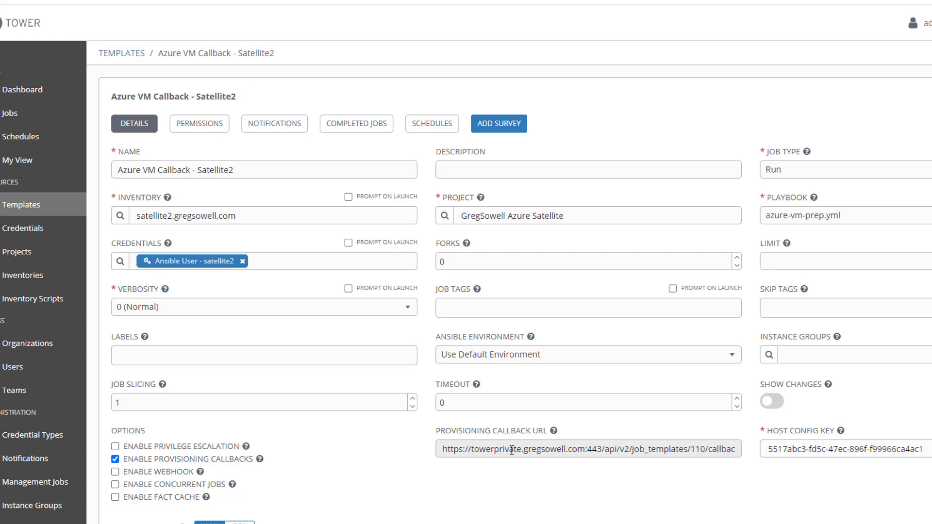
- Examine the template's provisioning callback URL and the example curl command in its help text
left_click_drag(509, 451, 756, 464)
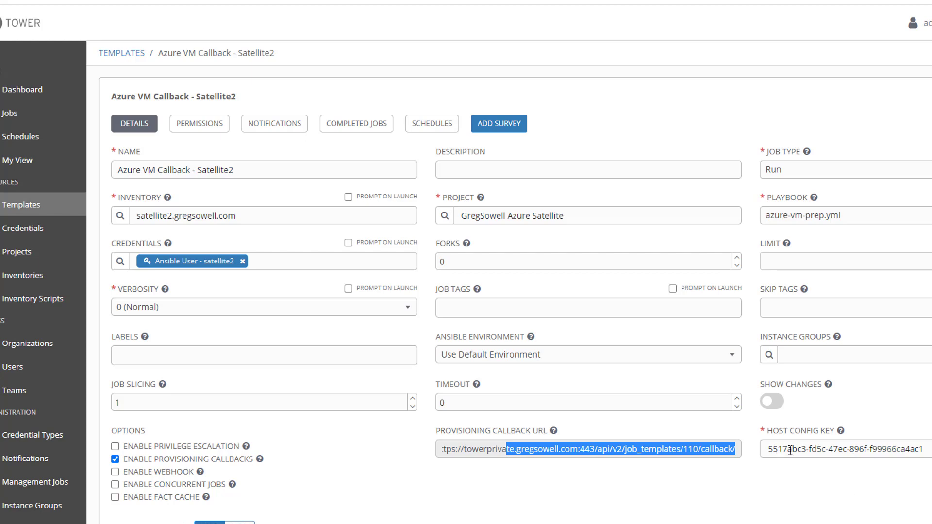
left_click(554, 431)
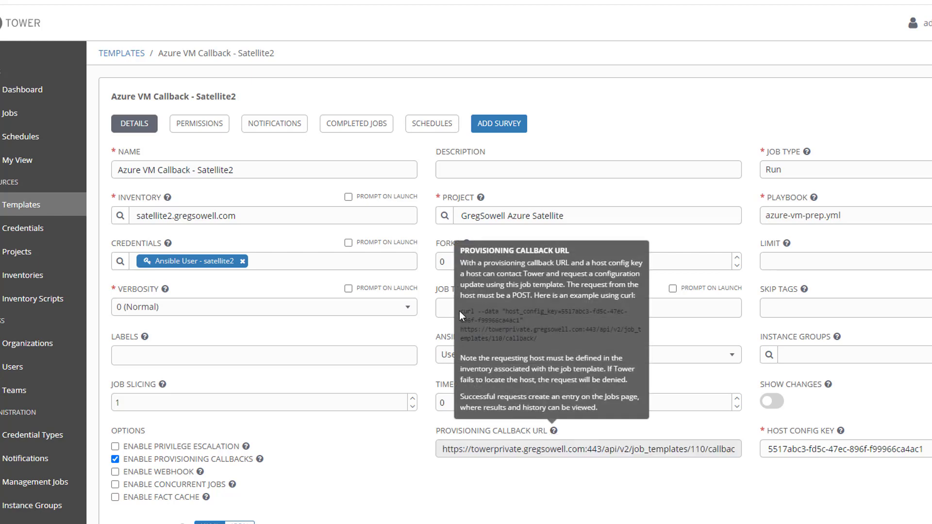
left_click_drag(459, 311, 544, 343)
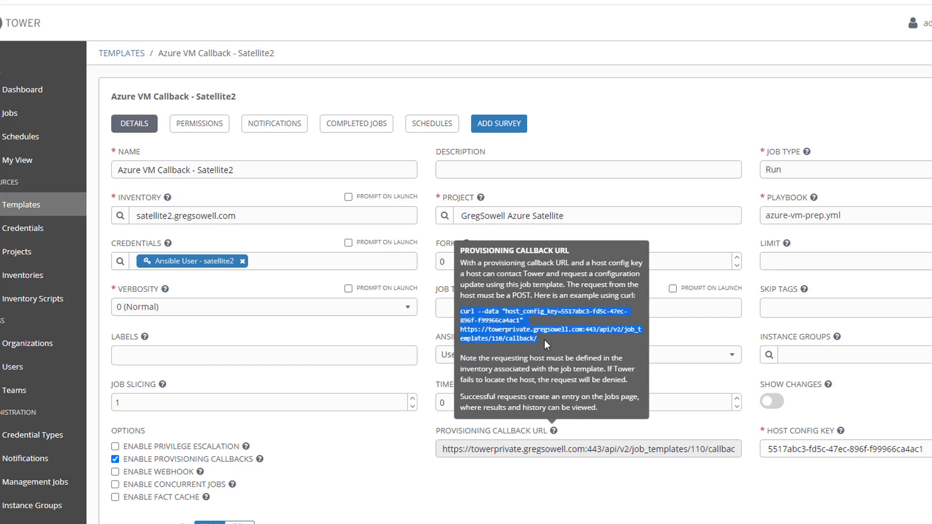
left_click(544, 341)
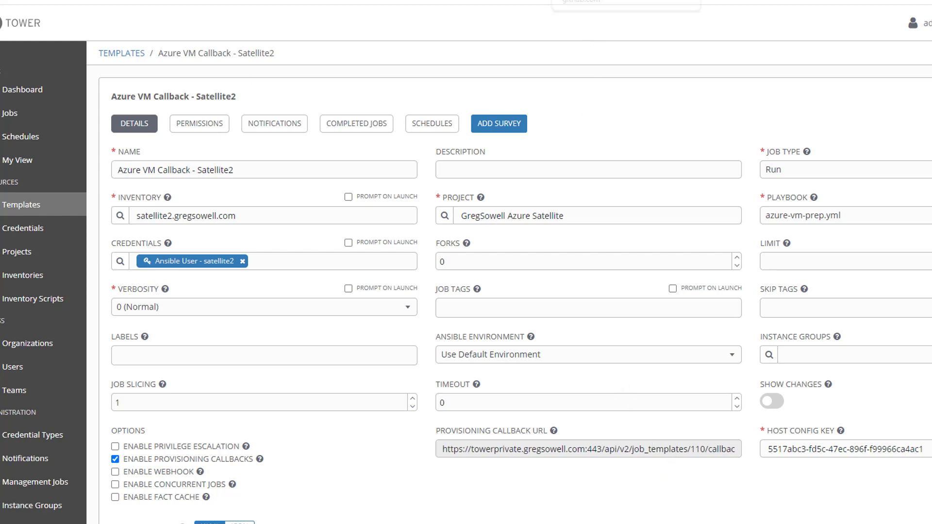
- Switch to the ansible-satellite-azure repository on GitHub and open azure-vm-prep.yml at its first tasks
left_click(590, 0)
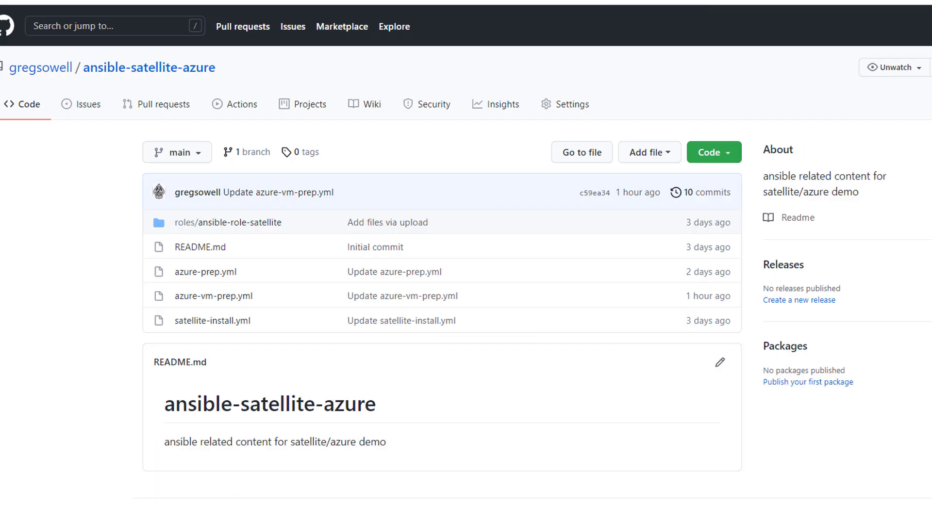
left_click(218, 297)
scroll(615, 320, "down", 3)
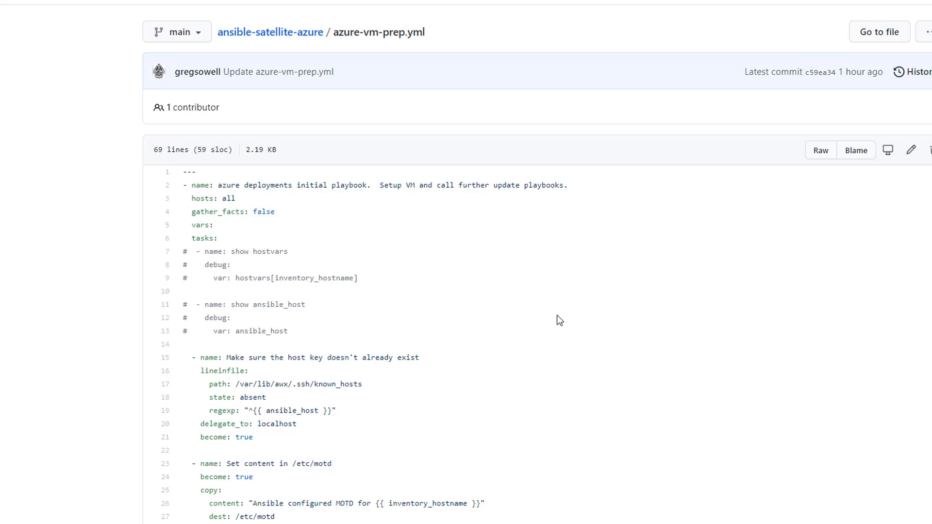
scroll(521, 324, "down", 2)
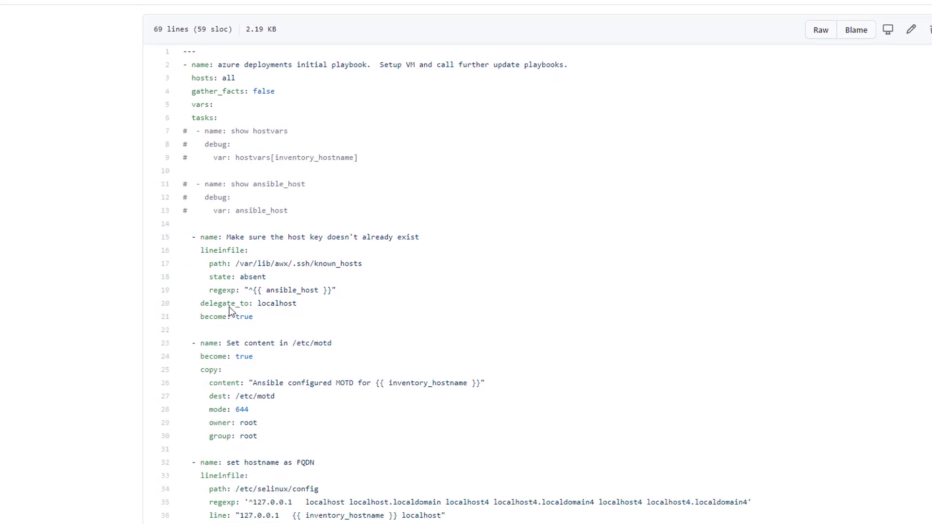
scroll(209, 297, "down", 1)
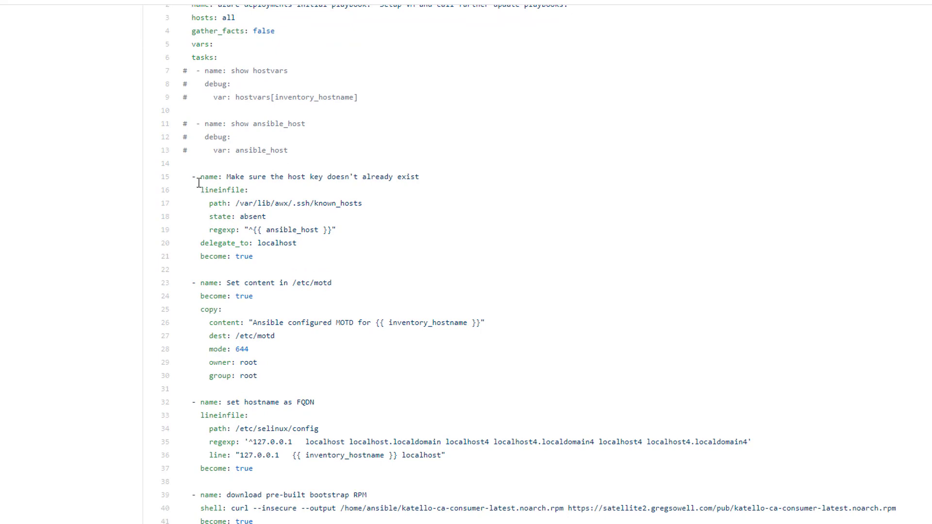
- Examine the playbook task that removes an existing host key, including its .ssh/known_hosts path
left_click_drag(183, 177, 315, 260)
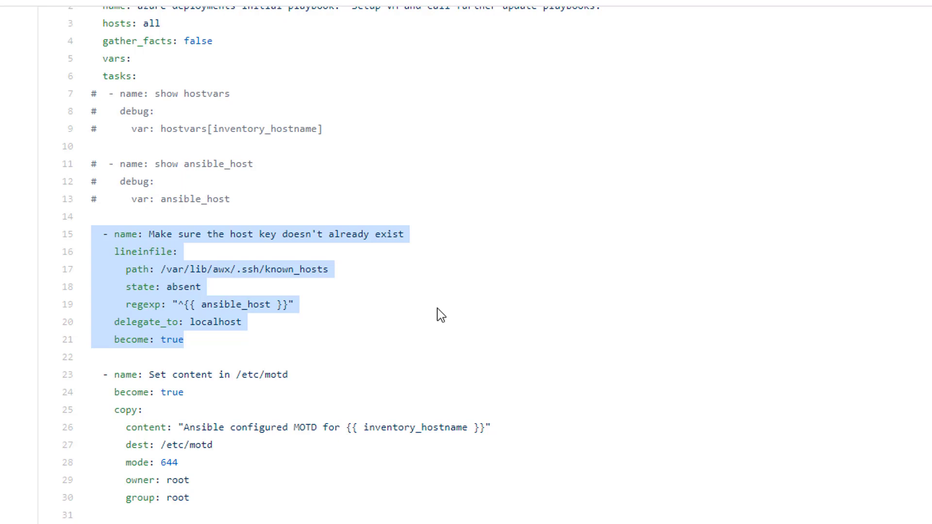
left_click(249, 271)
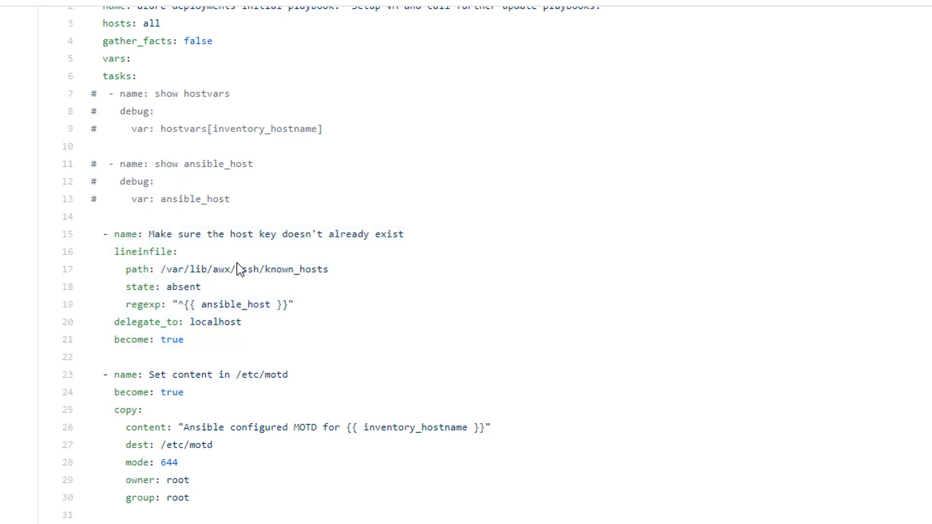
left_click_drag(247, 268, 351, 270)
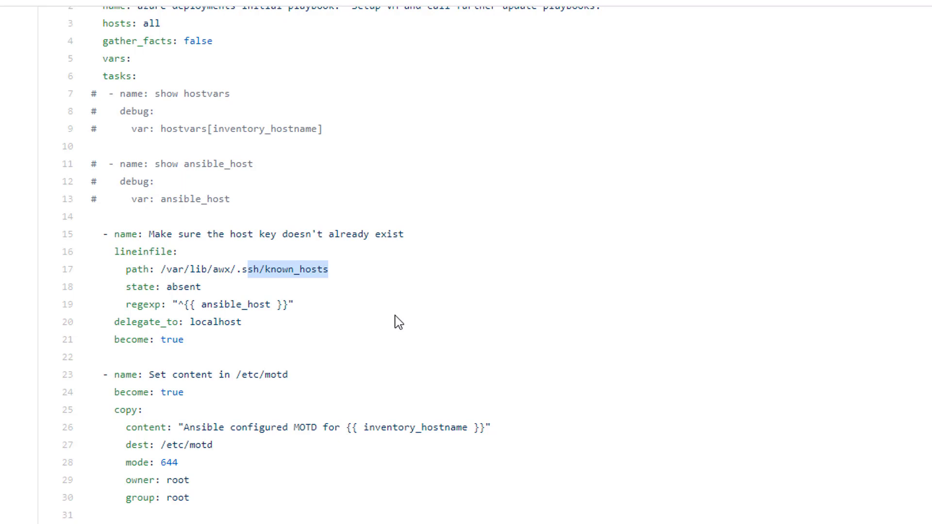
left_click(240, 269)
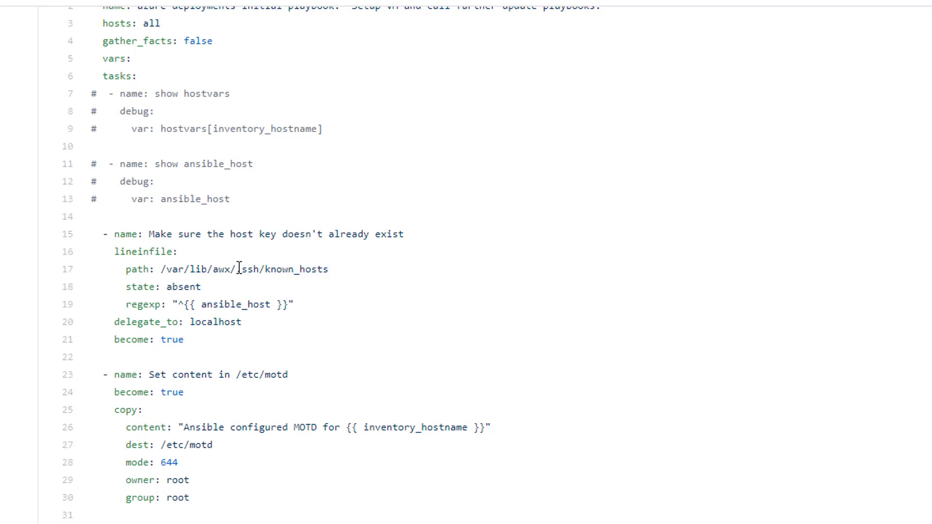
left_click_drag(237, 269, 330, 273)
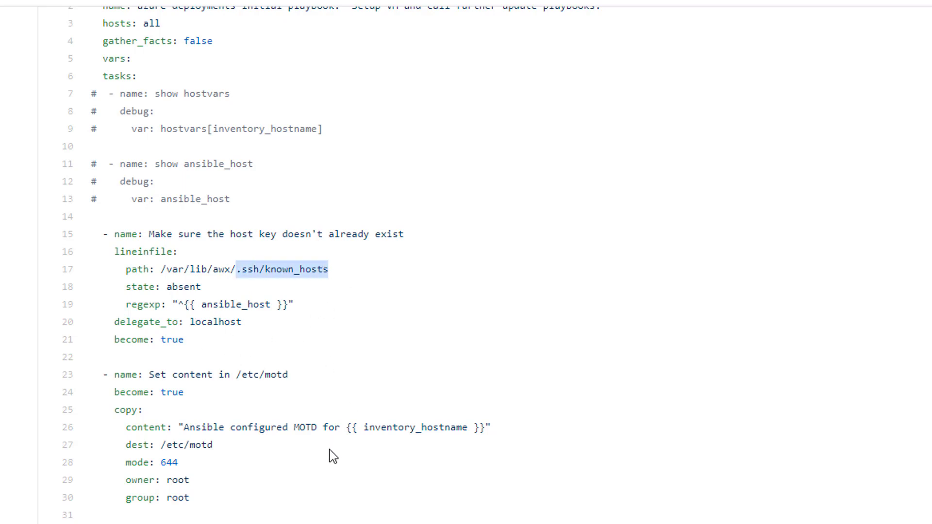
- Examine the playbook tasks that set the /etc/motd content and set the hostname as FQDN
scroll(330, 451, "down", 3)
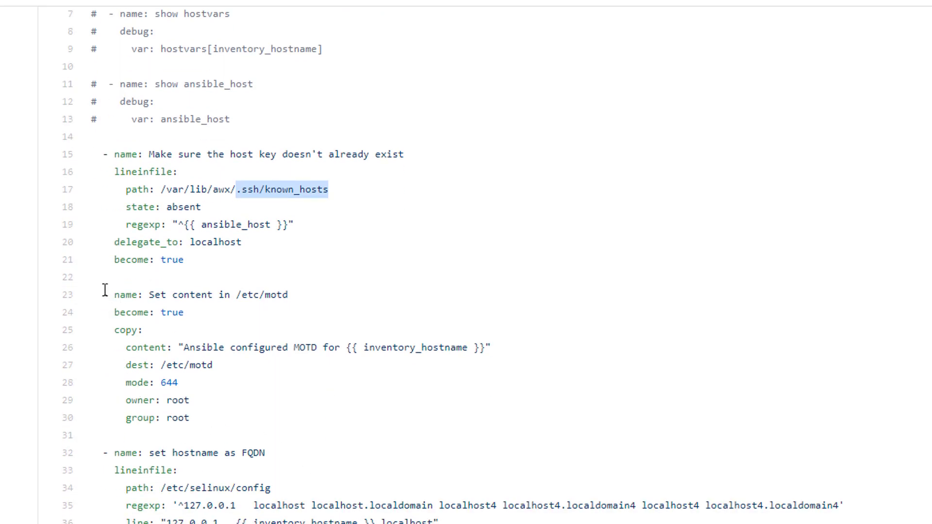
left_click_drag(105, 290, 334, 419)
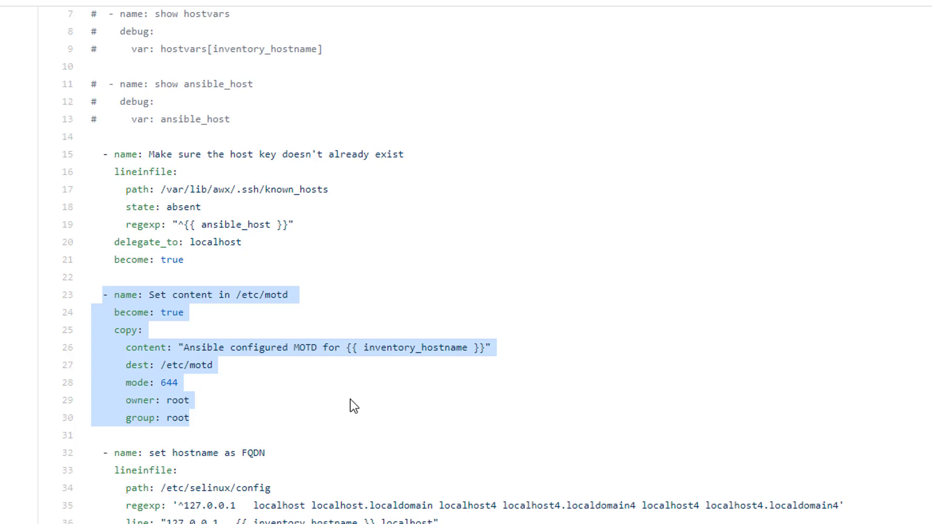
scroll(376, 408, "down", 5)
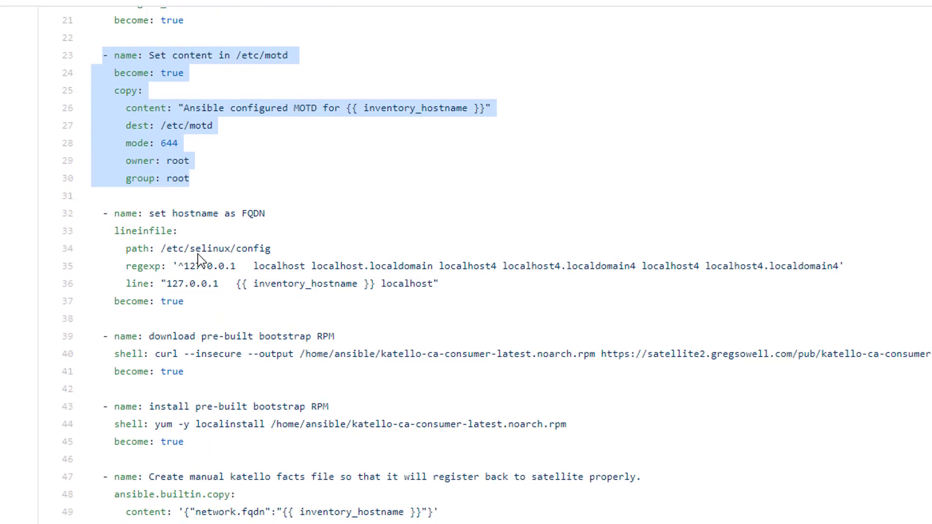
left_click_drag(138, 214, 432, 307)
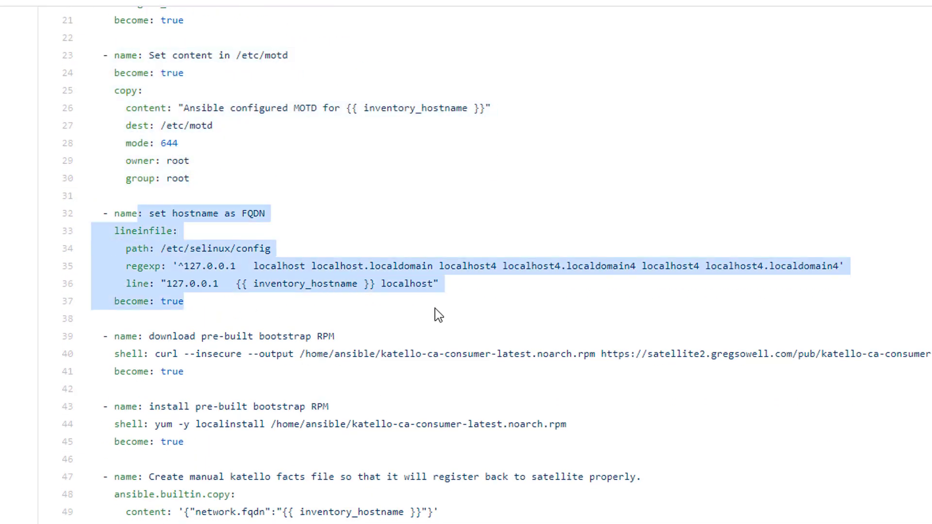
scroll(427, 330, "down", 3)
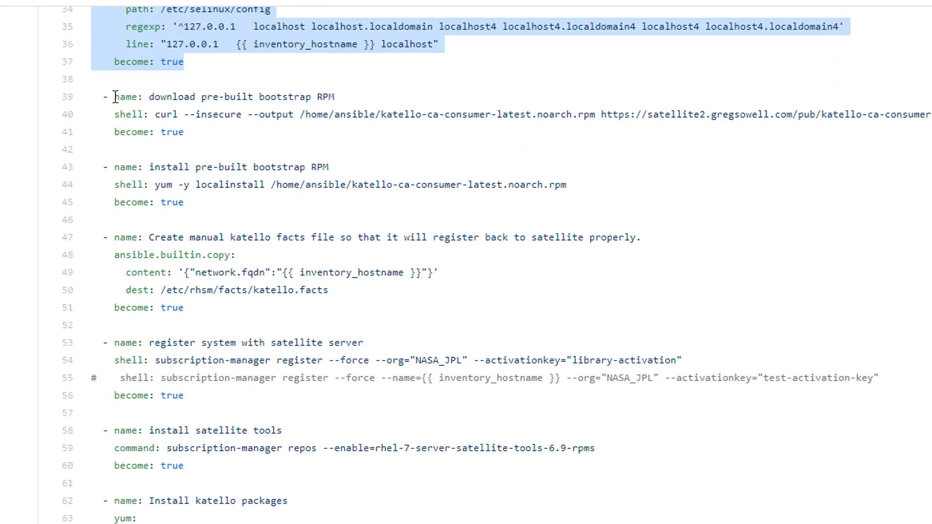
- Examine the playbook tasks that download and install the pre-built bootstrap RPM, including the Satellite server's hostname in the curl URL
left_click_drag(103, 97, 246, 135)
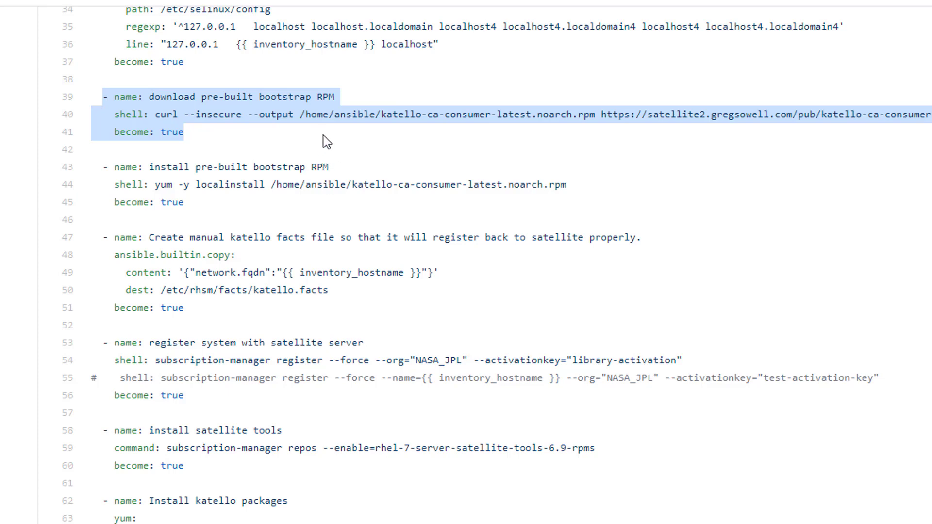
left_click(691, 115)
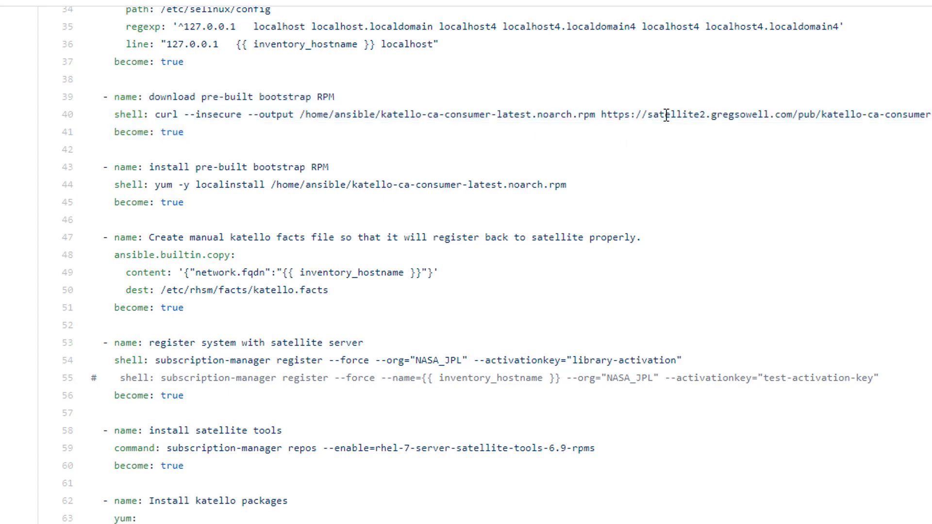
left_click_drag(649, 115, 772, 115)
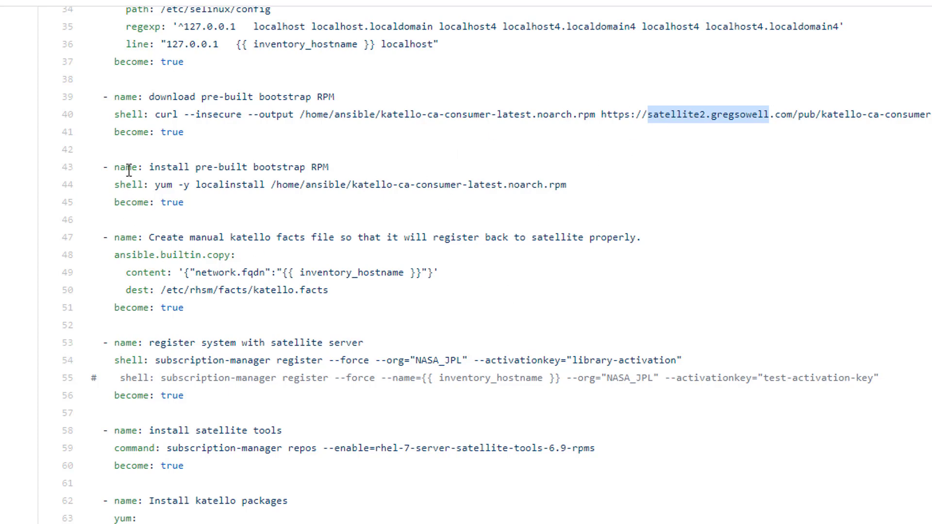
left_click_drag(128, 167, 425, 199)
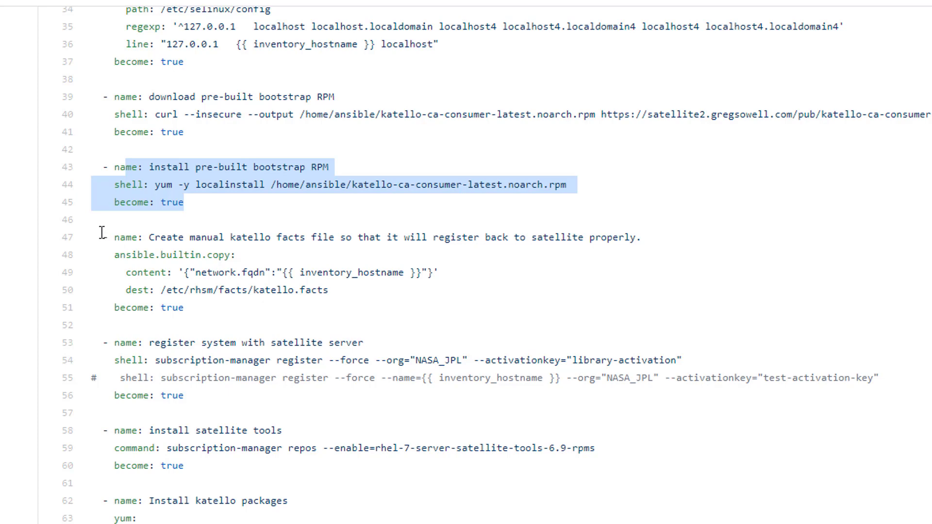
- Examine the katello facts task's /etc/rhsm/facts/katello.facts destination and network.fqdn entry, plus the subscription-manager register command
left_click_drag(103, 236, 320, 310)
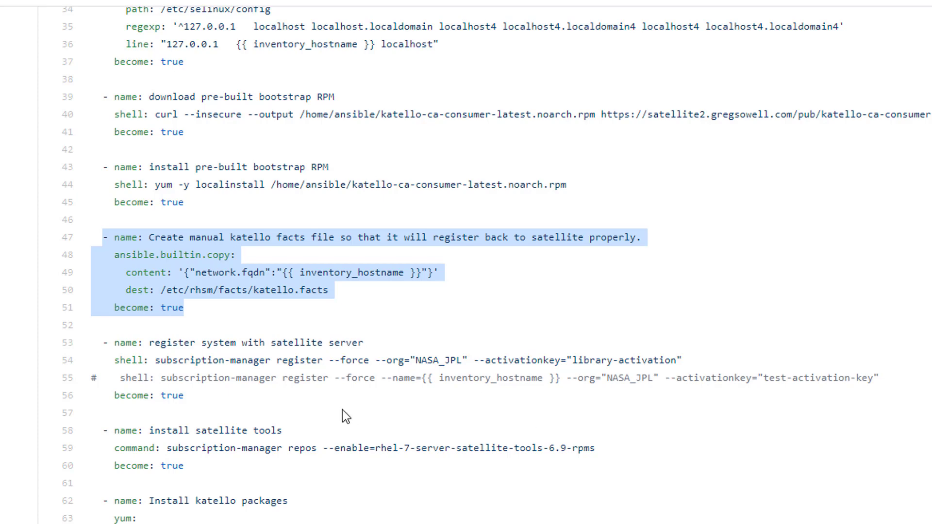
left_click(157, 291)
left_click_drag(157, 291, 330, 290)
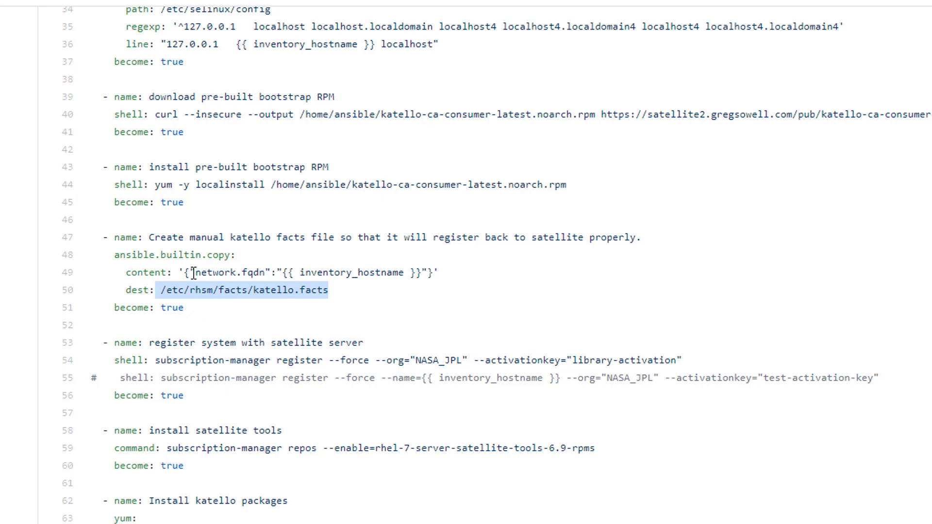
left_click_drag(195, 273, 266, 272)
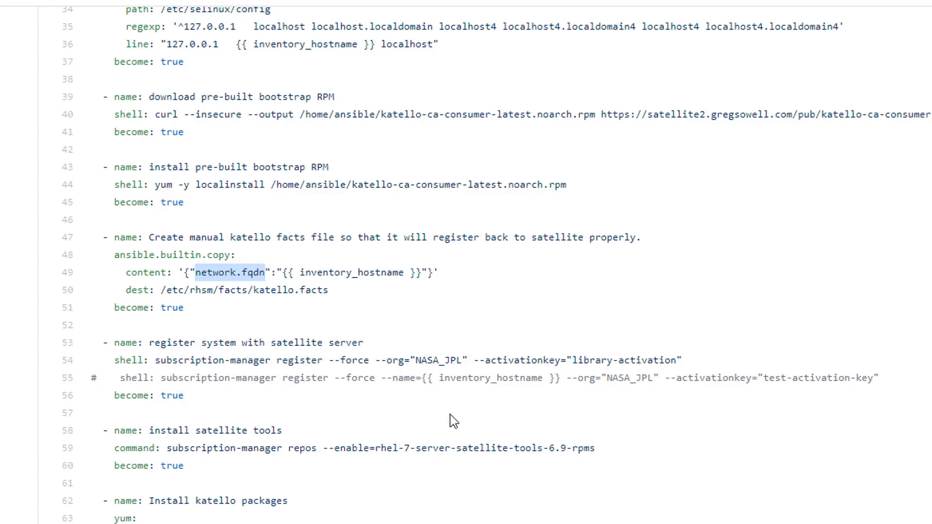
left_click(246, 372)
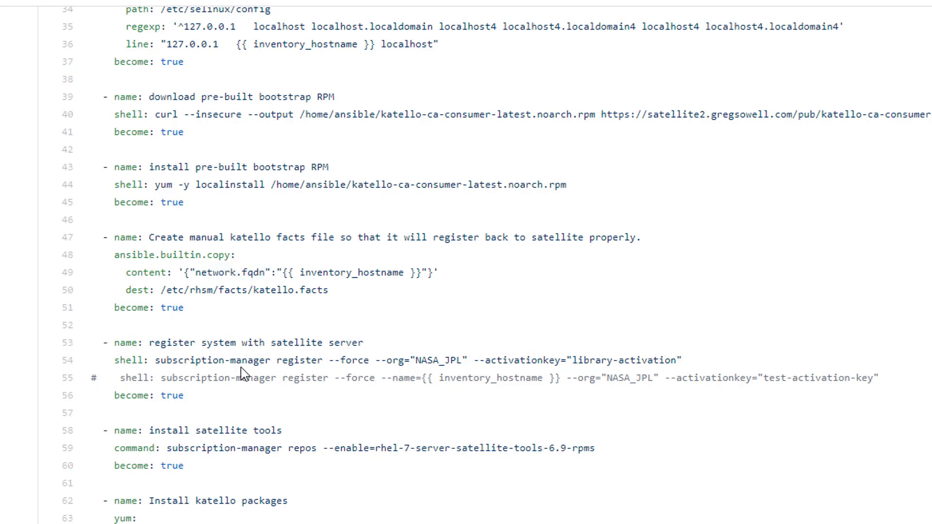
left_click_drag(156, 360, 318, 360)
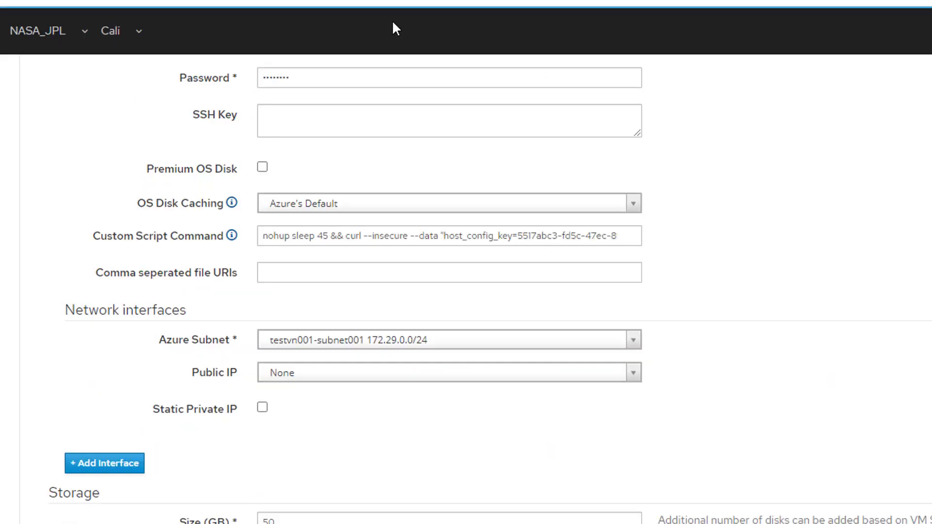
- Switch to Red Hat Satellite and open the Content Hosts list
mouse_move(27, 142)
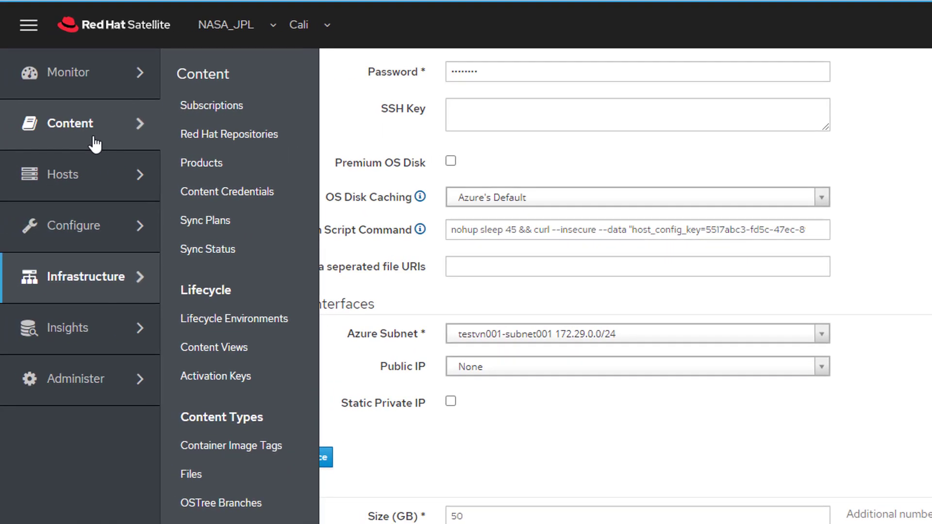
mouse_move(135, 189)
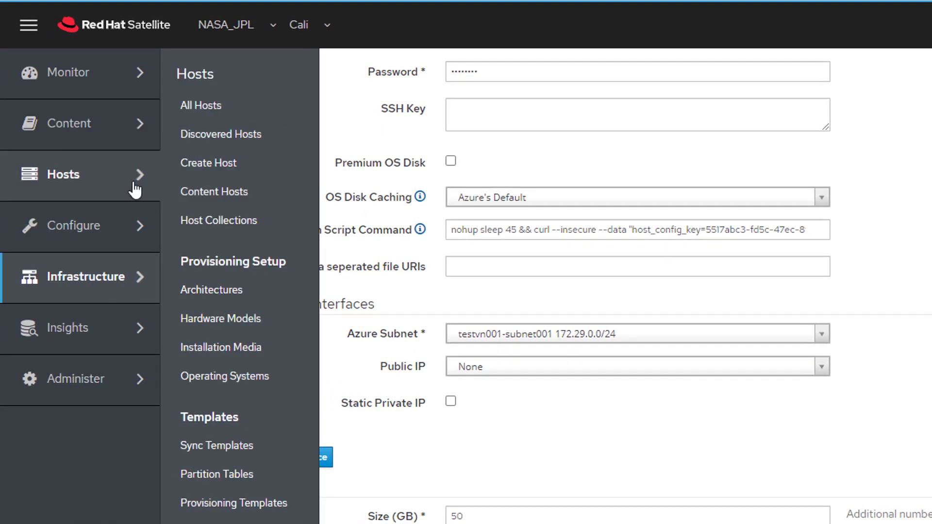
left_click(204, 192)
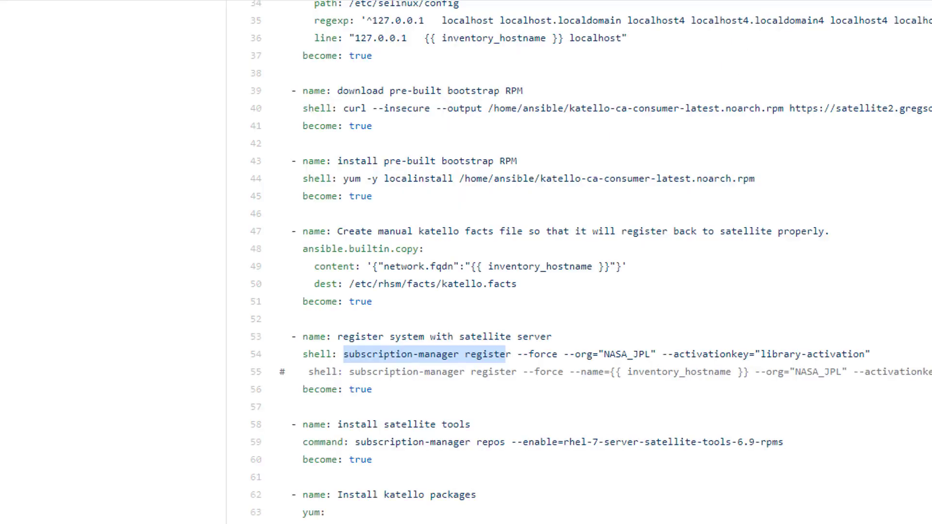
- Return to the playbook on GitHub and compare the facts file's network.fqdn content with the full register command, including its organization and activation key
left_click(462, 262)
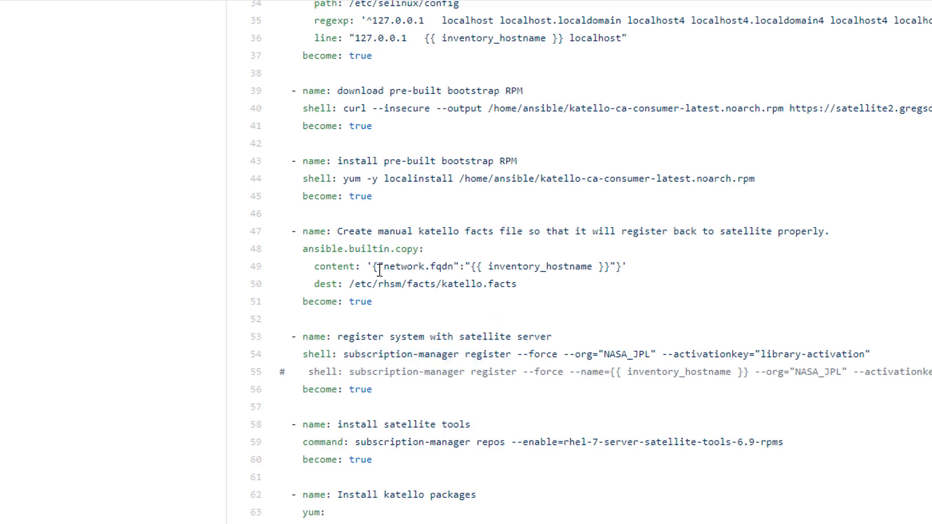
left_click_drag(381, 263, 577, 257)
left_click_drag(625, 261, 627, 266)
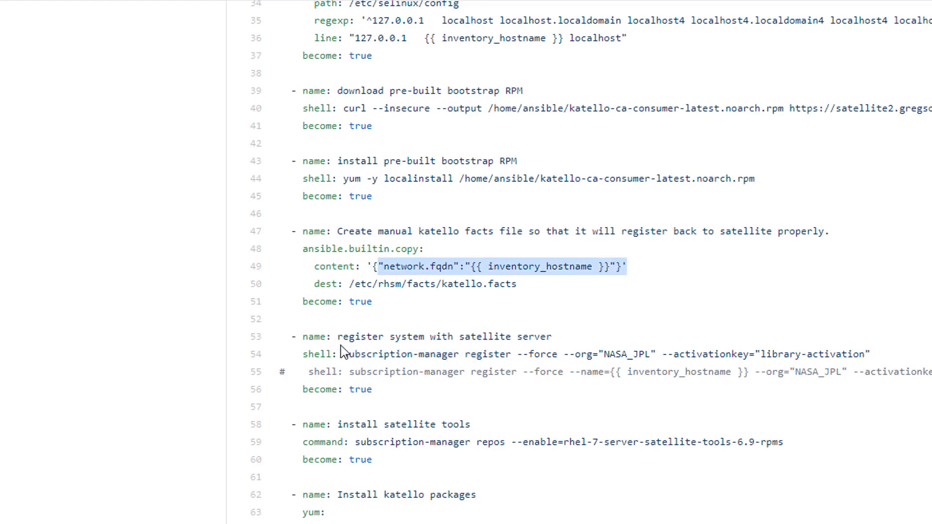
left_click_drag(345, 355, 872, 354)
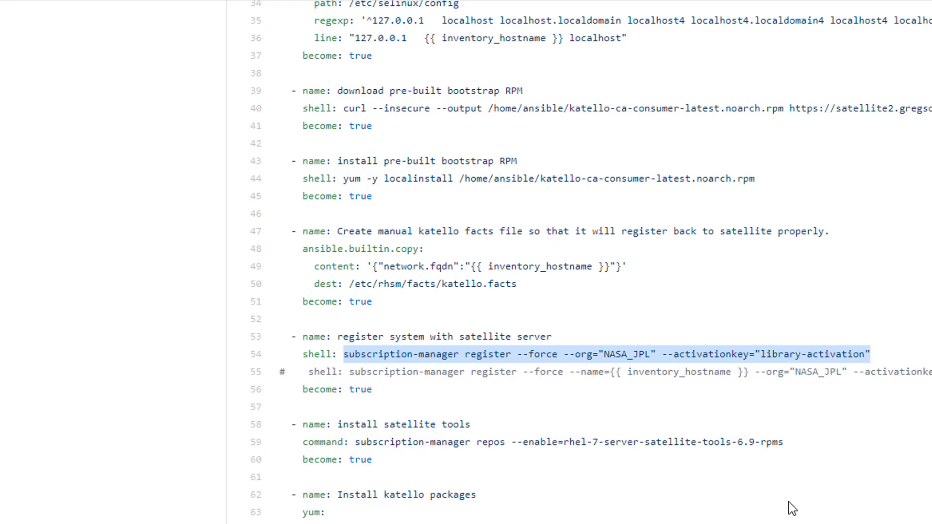
- Examine the playbook tasks that install the satellite tools and the katello packages
left_click_drag(418, 453, 414, 448)
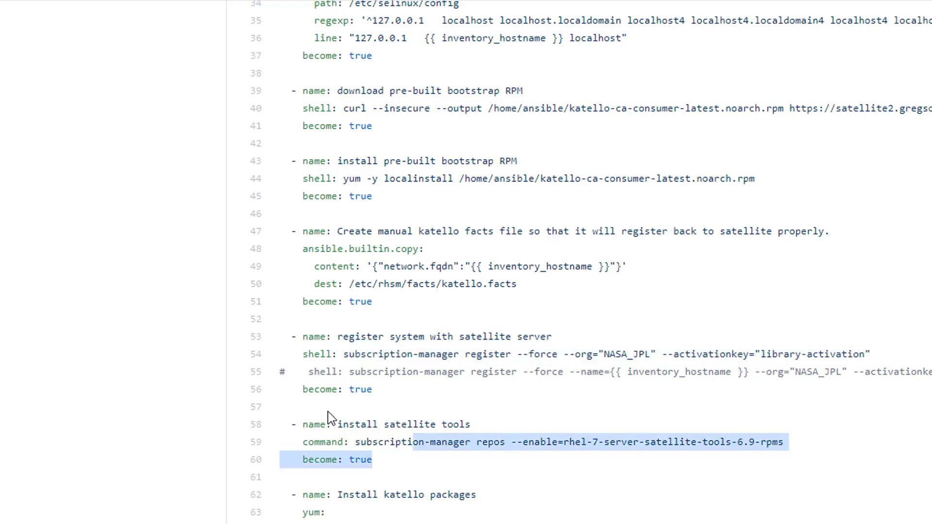
left_click(326, 427)
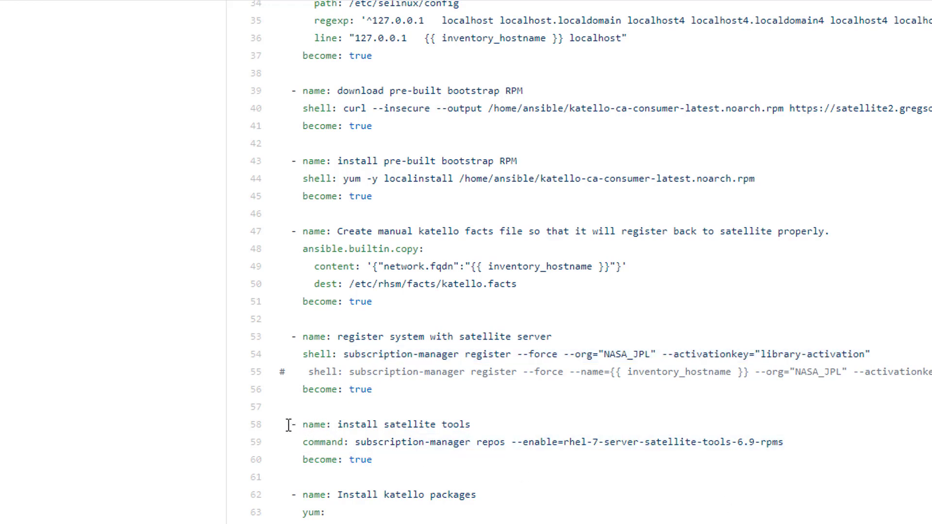
left_click_drag(288, 425, 343, 523)
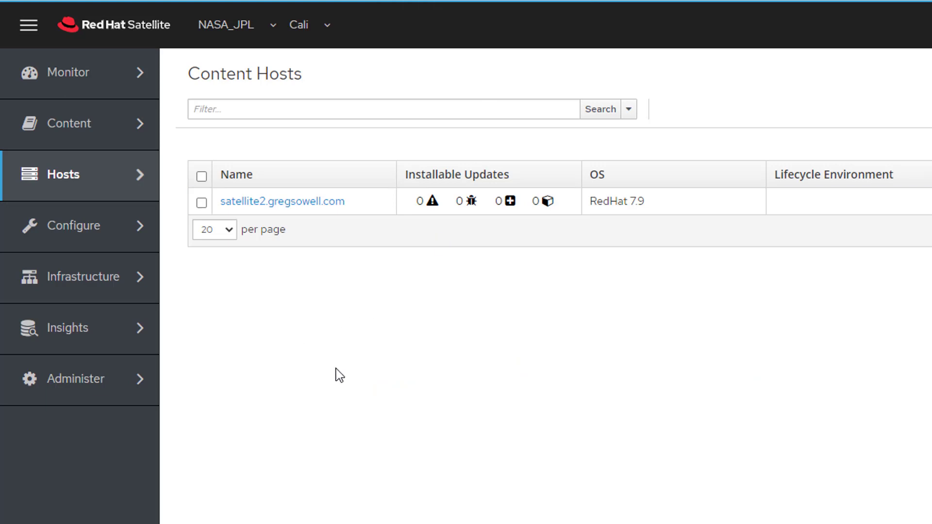
- Switch to Satellite and open the azure-personal (Azure Resource Manager) VM attributes of the 1-Small compute profile
mouse_move(140, 182)
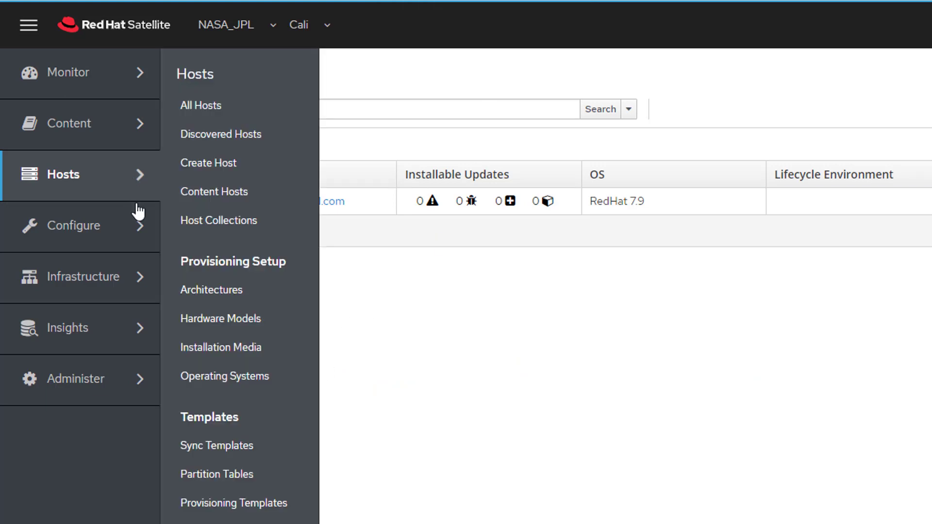
mouse_move(146, 276)
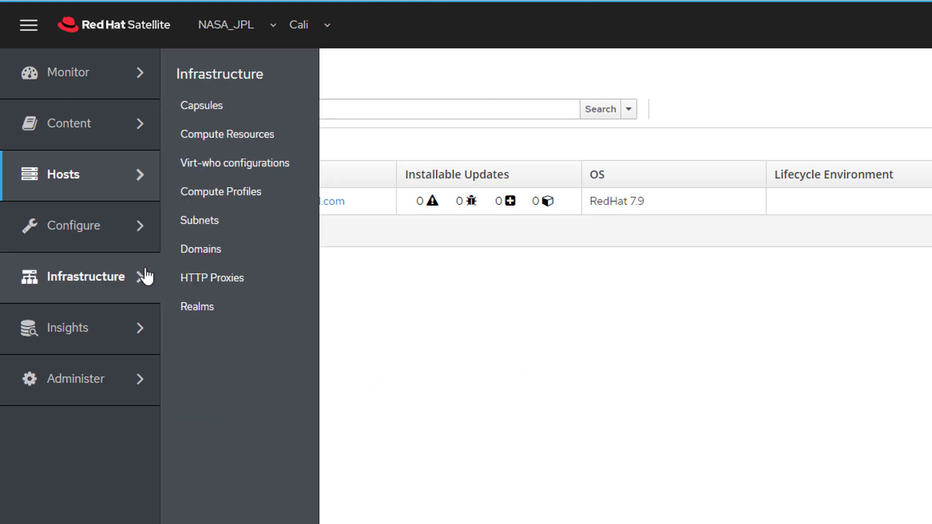
left_click(250, 193)
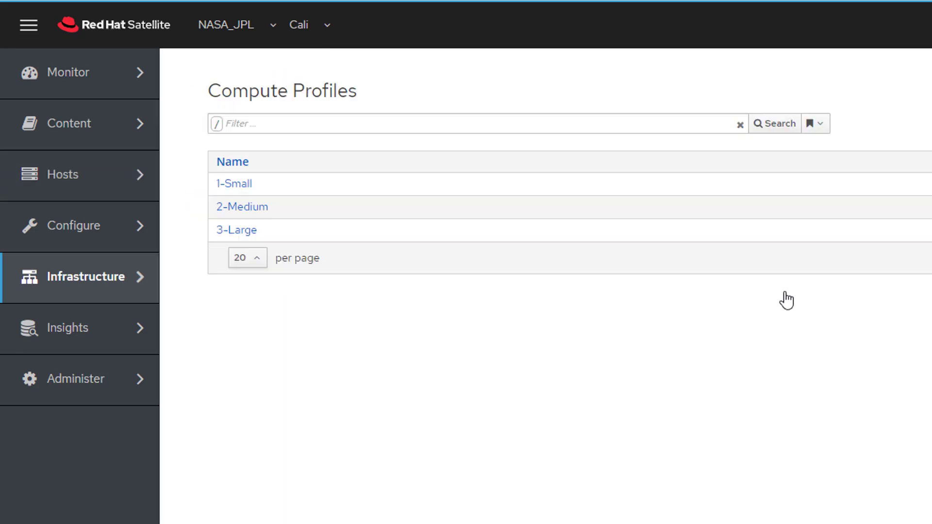
left_click(246, 187)
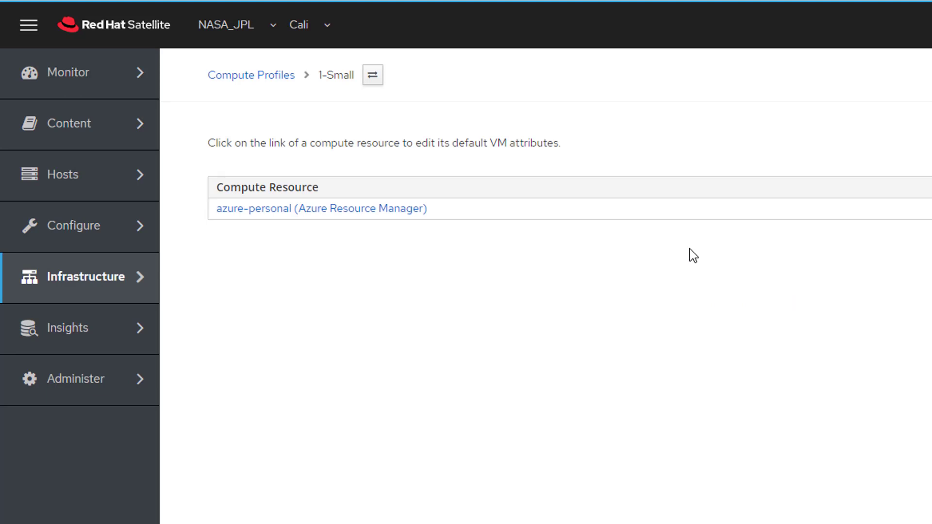
left_click(290, 213)
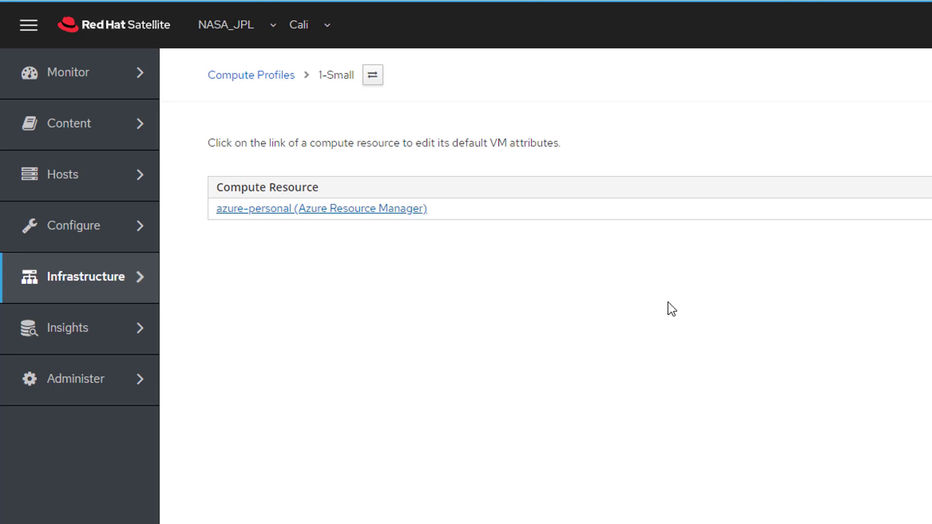
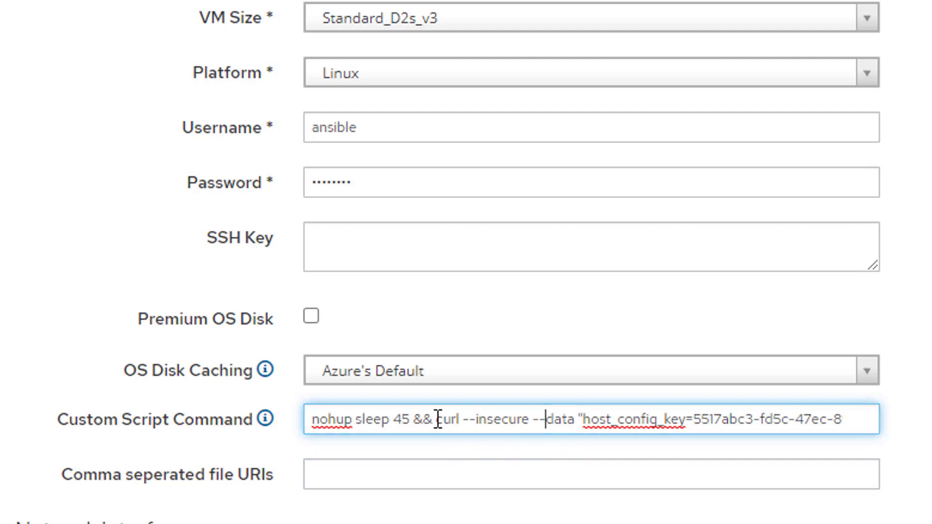
- Examine the Custom Script Command from its nohup sleep prefix and curl callback to the trailing &, along with the network and storage settings
left_click_drag(437, 419, 830, 423)
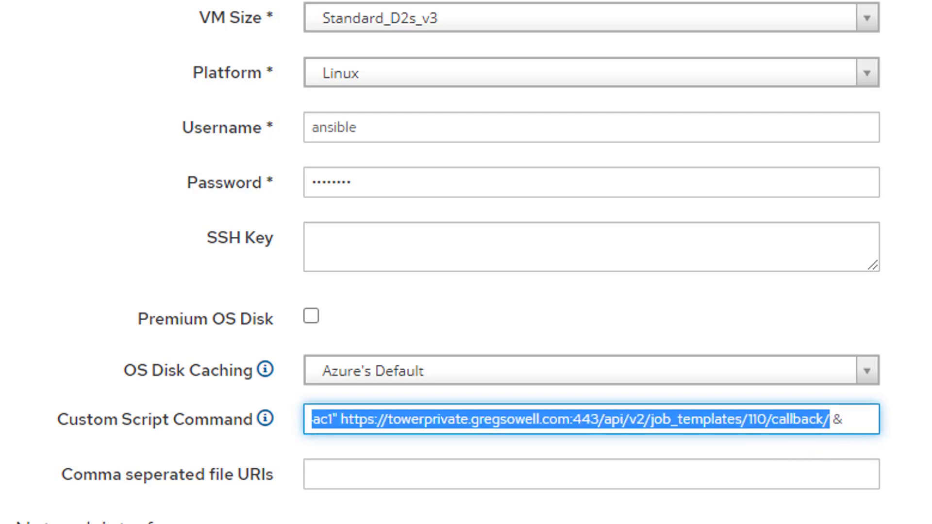
left_click(869, 419)
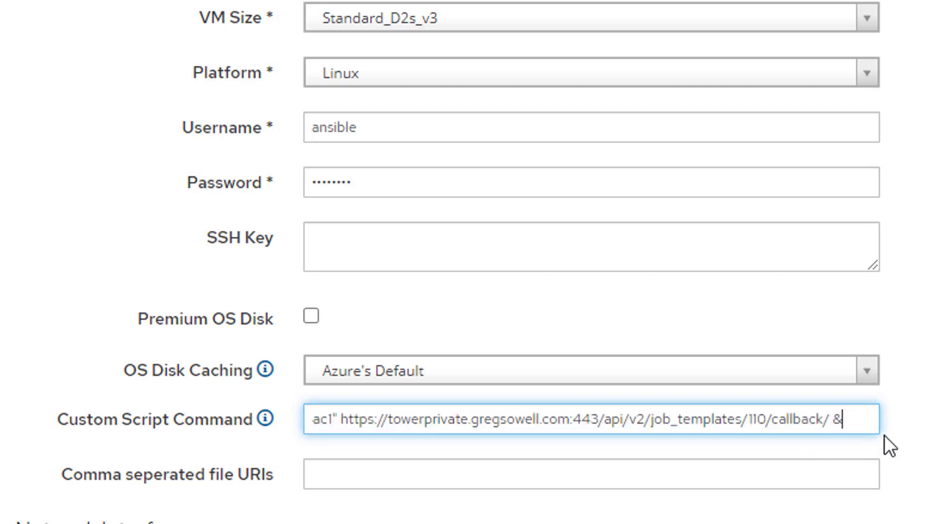
key("Home")
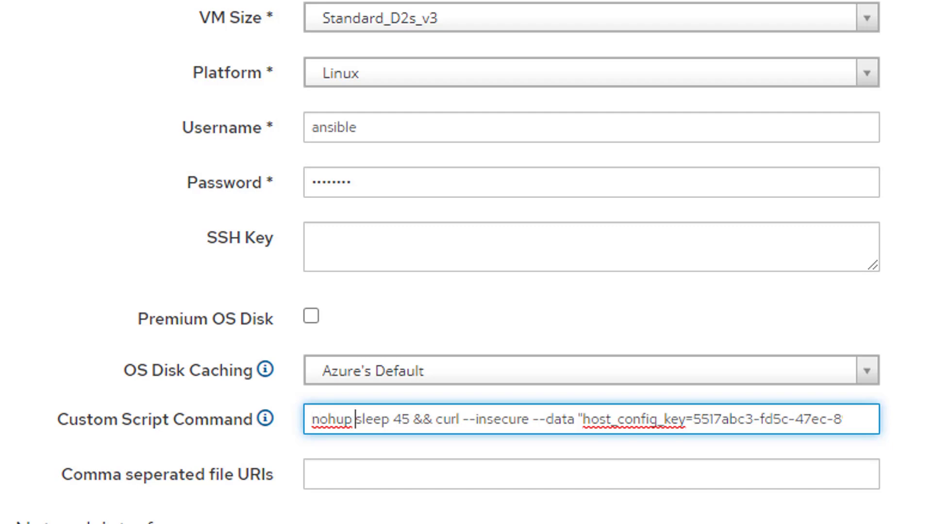
key("End")
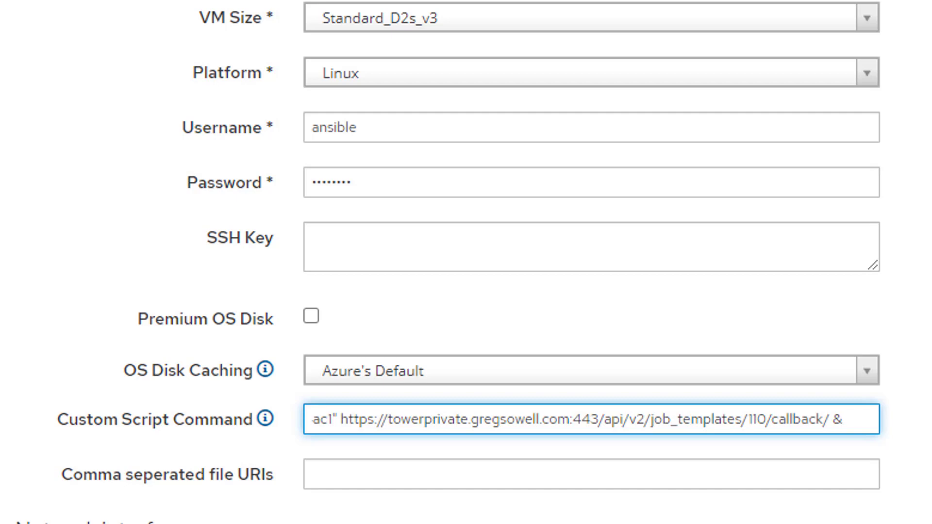
key("shift+Left")
scroll(466, 262, "down", 4)
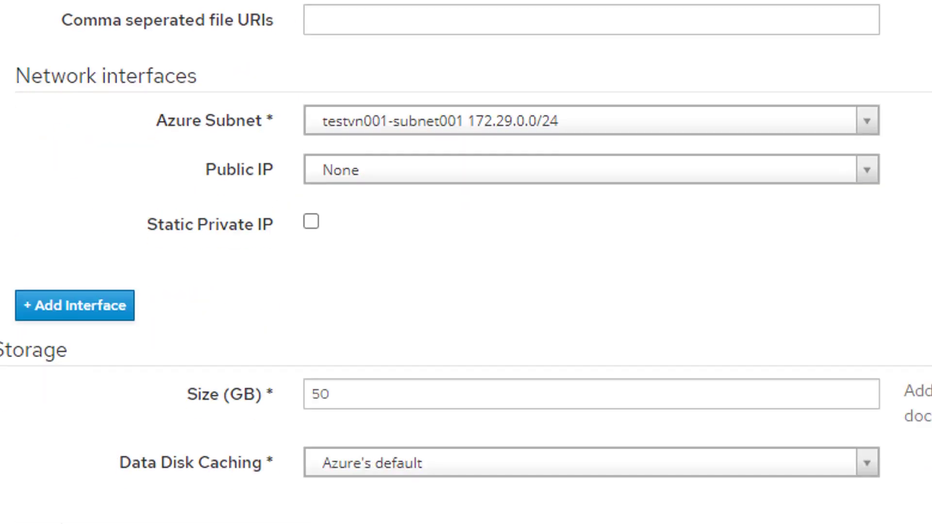
scroll(466, 262, "up", 4)
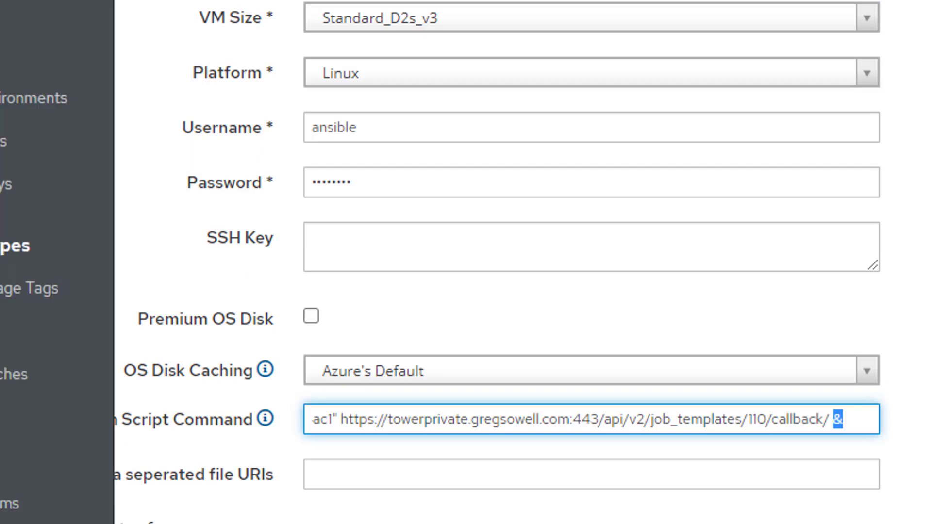
- Open the default host group and review its general, network, operating system and activation key settings
mouse_move(138, 75)
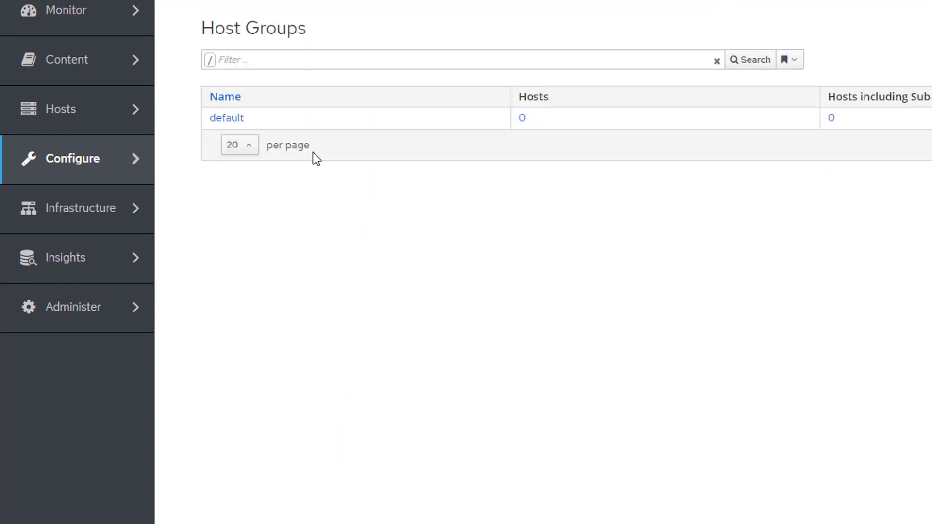
left_click(232, 119)
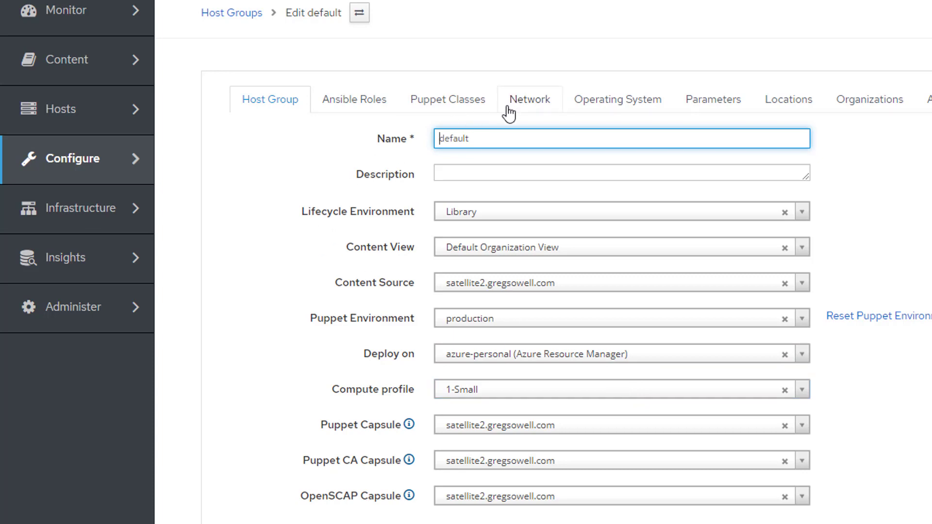
left_click(537, 113)
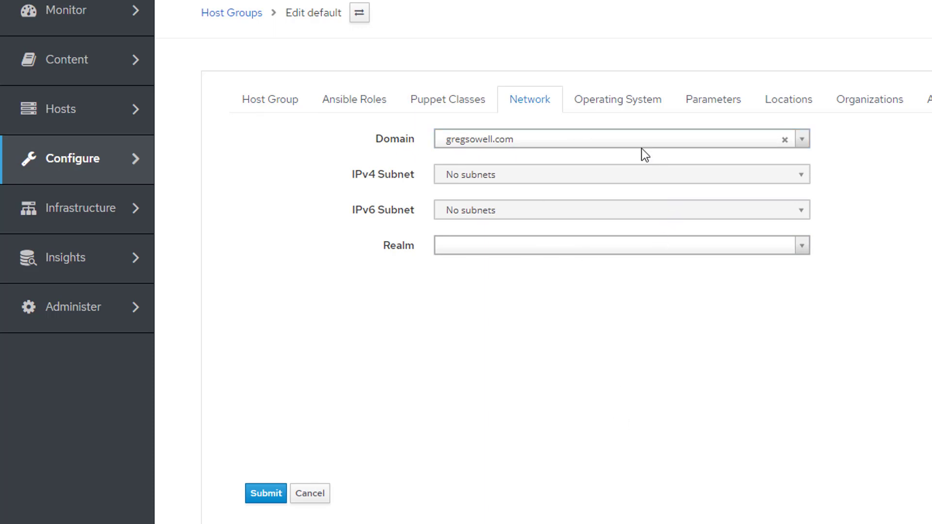
left_click(621, 115)
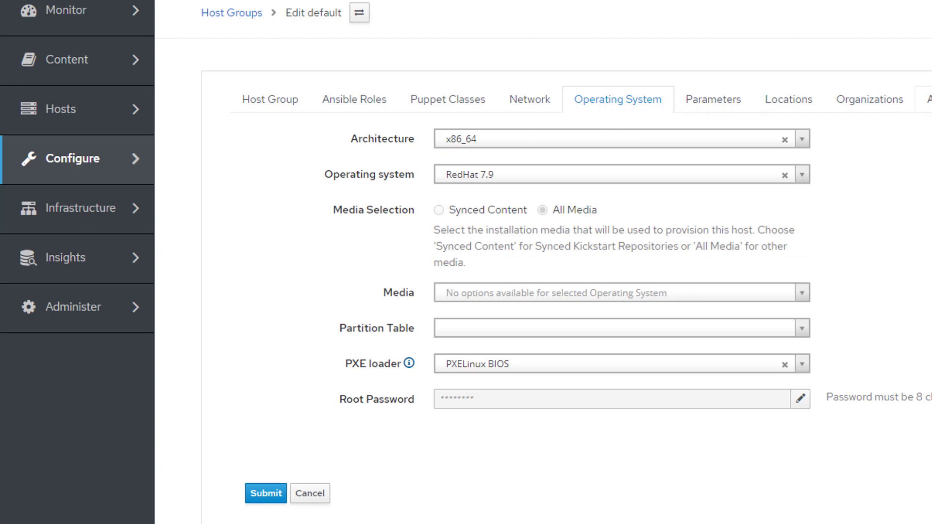
left_click(928, 99)
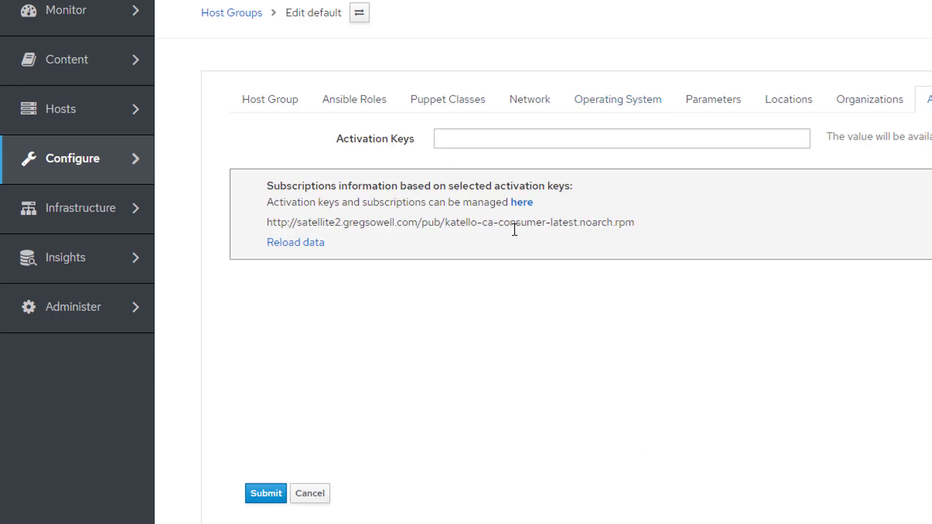
- Start creating a new host with the default host group and check its inherited virtual machine settings, including the Custom Script Command
mouse_move(122, 117)
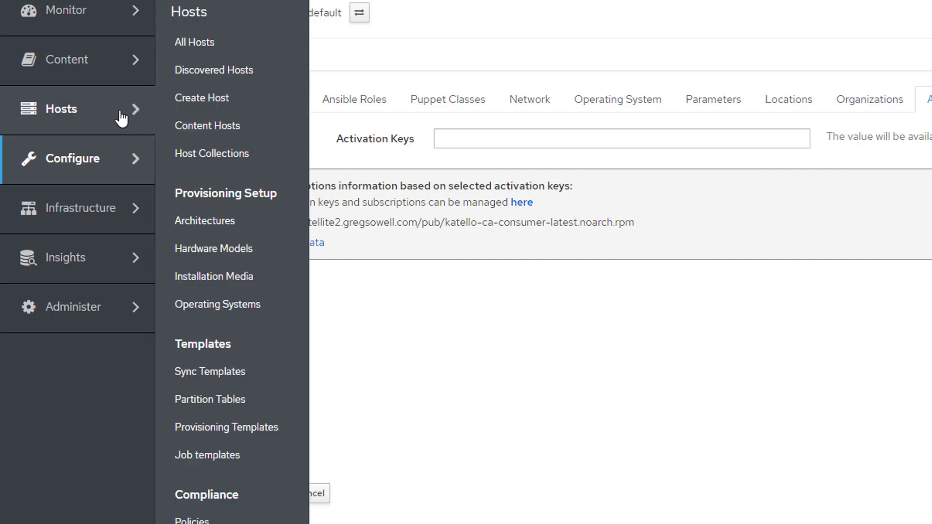
left_click(183, 97)
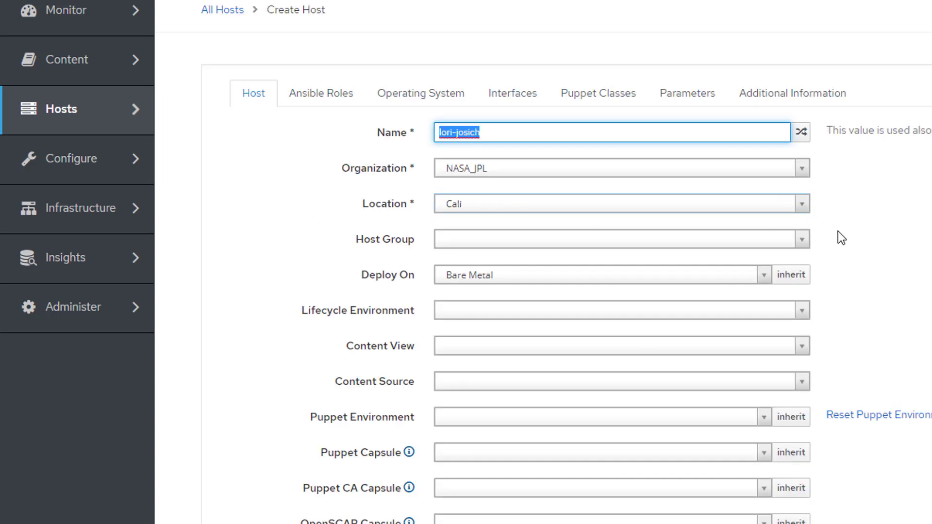
left_click(803, 244)
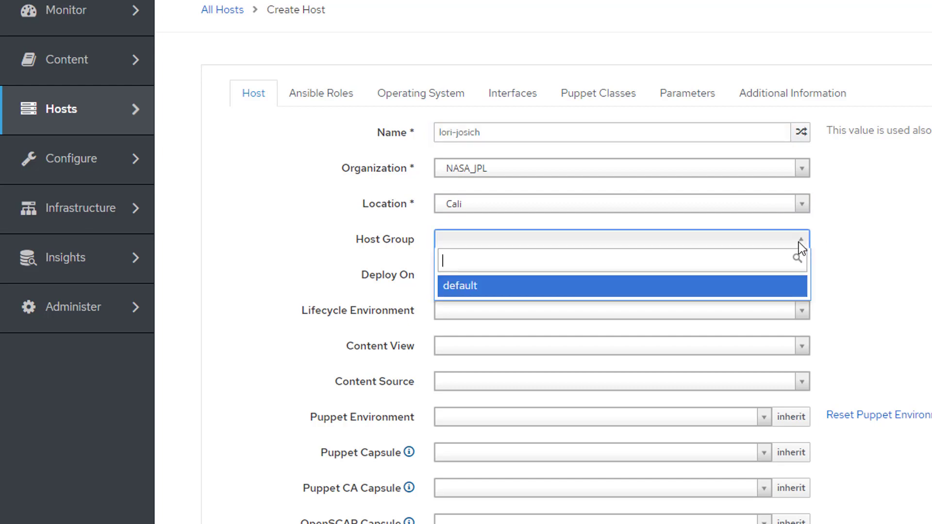
left_click(774, 290)
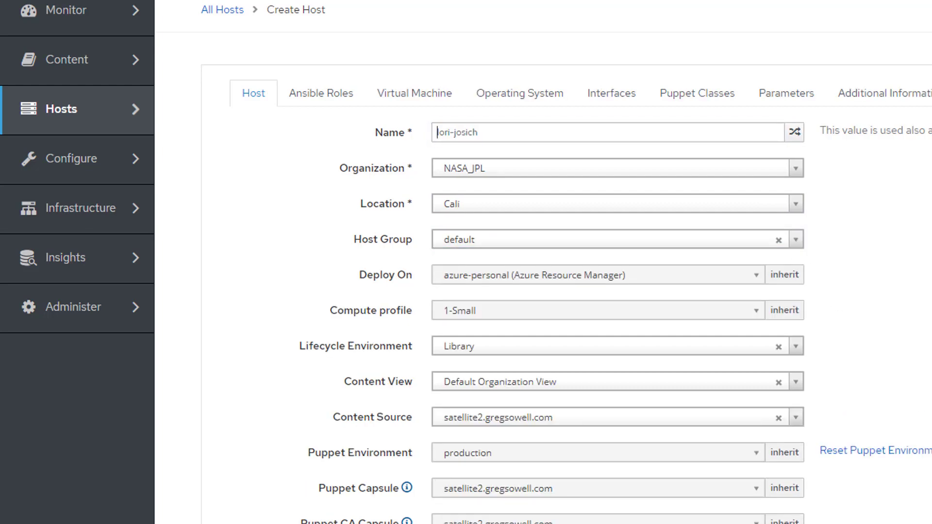
left_click(403, 100)
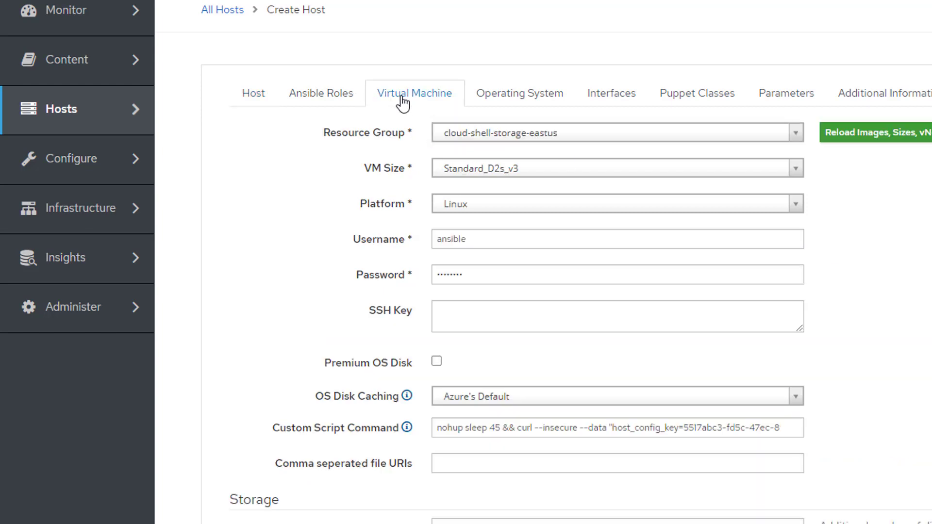
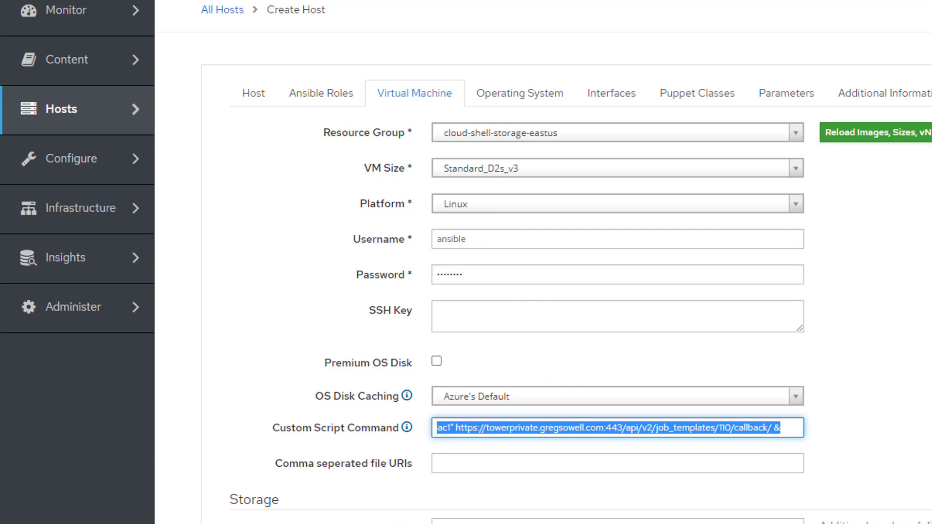
- Select the rhel7 image for the new host, enter the root password and submit the host for provisioning
left_click(552, 103)
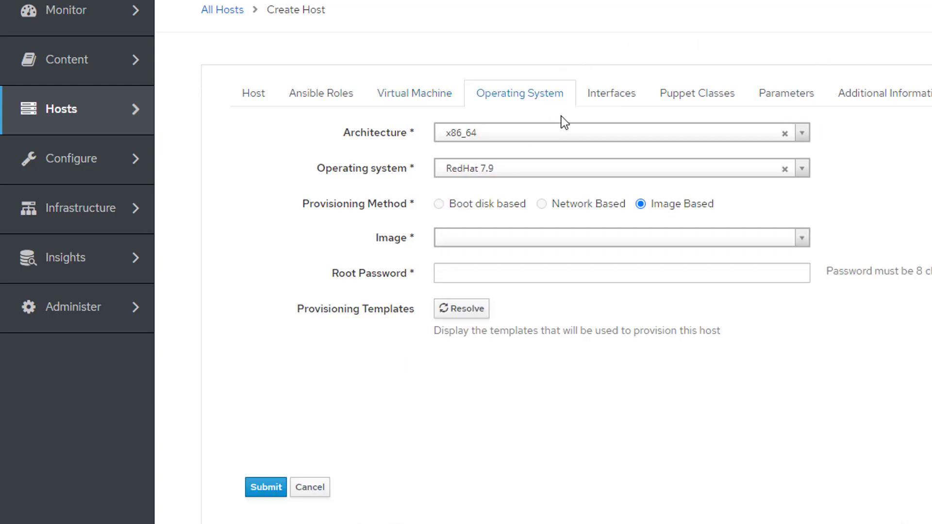
left_click(574, 241)
left_click(574, 288)
left_click(597, 272)
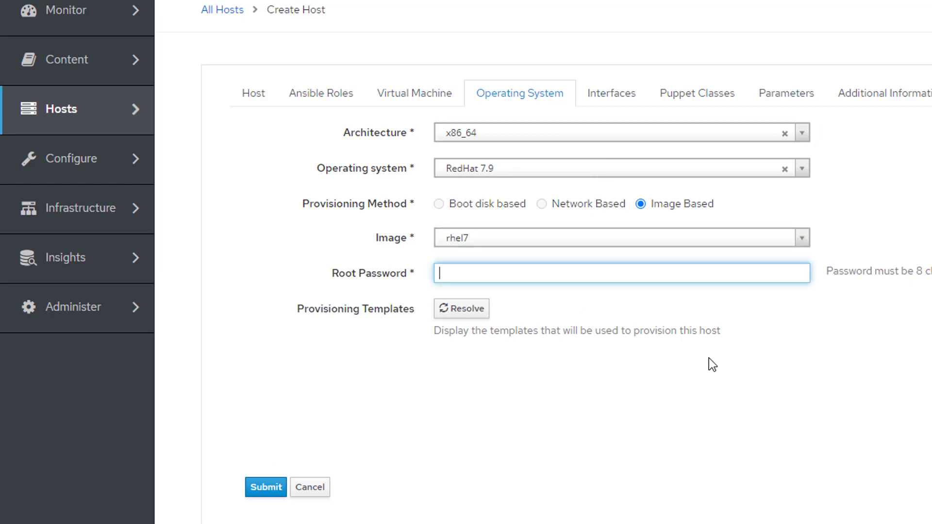
key("ctrl+v")
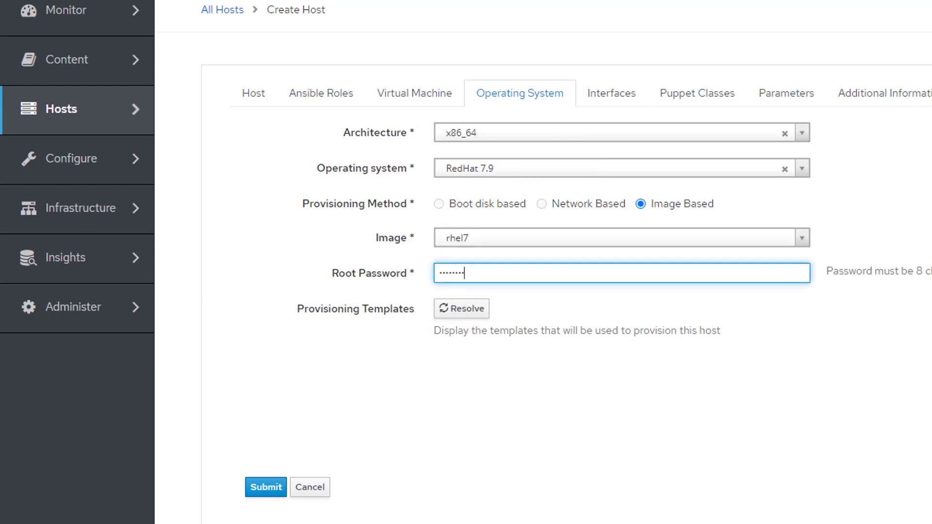
left_click(258, 490)
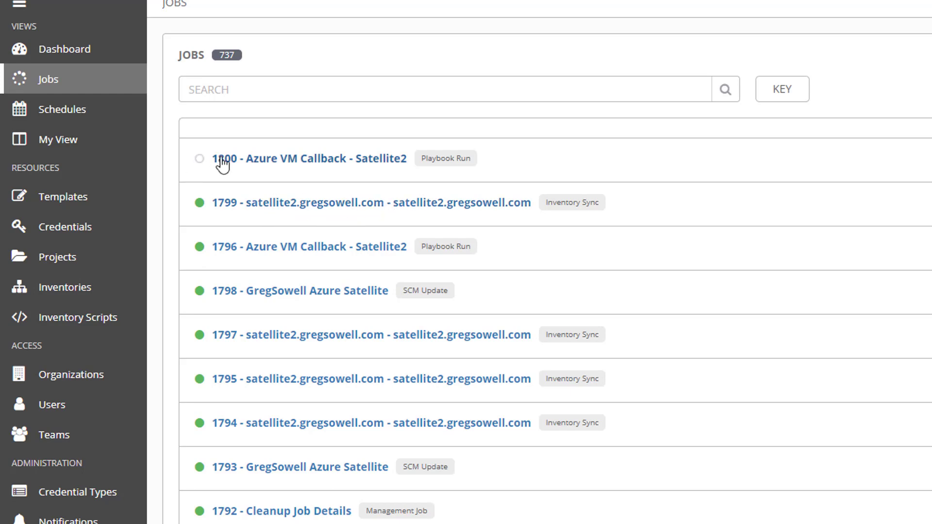
- Switch to Ansible Tower, open the latest Azure VM Callback - Satellite2 job and examine its register system with satellite server task
left_click(326, 162)
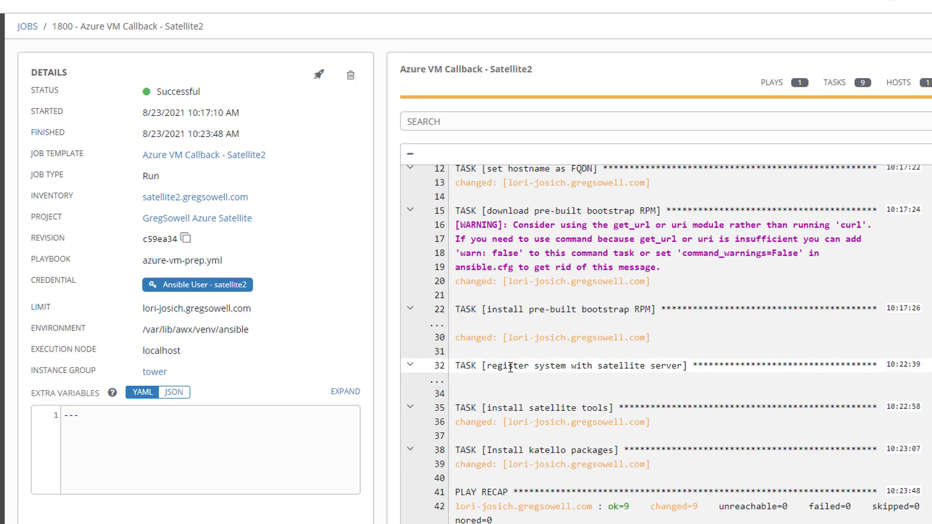
left_click_drag(497, 365, 678, 364)
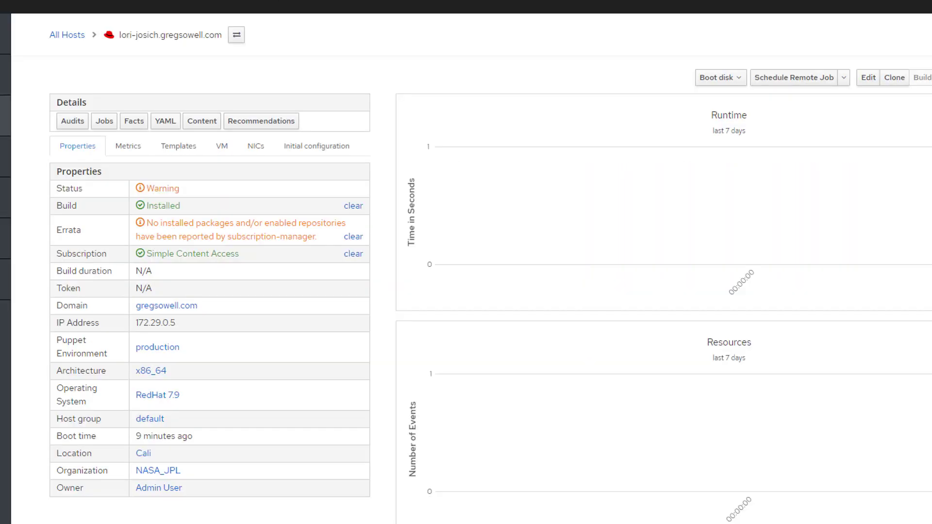
- Switch to Satellite, open the content hosts list and check the new host's registration and last check-in times
mouse_move(94, 133)
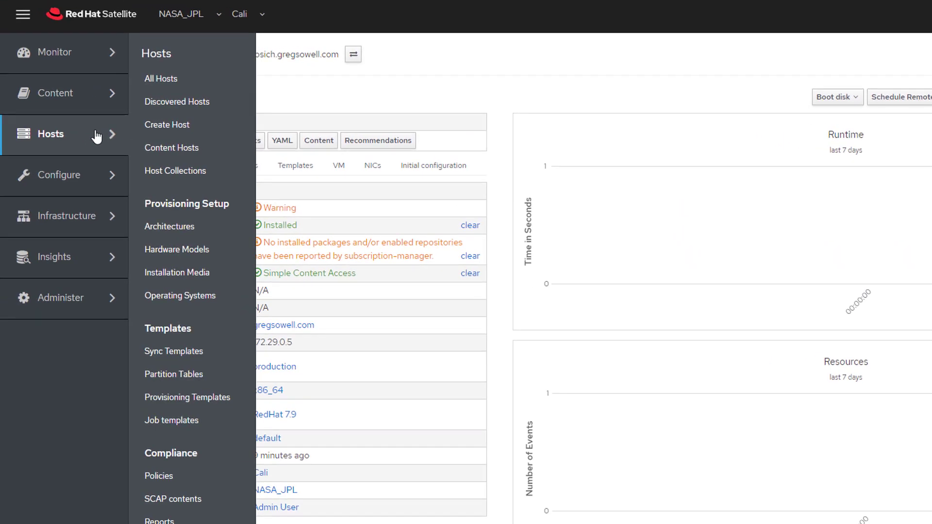
left_click(193, 149)
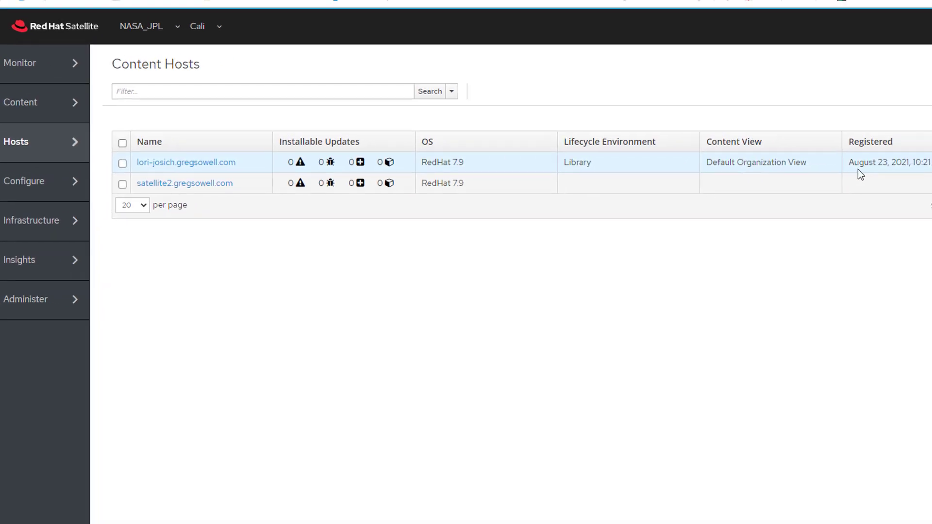
left_click_drag(852, 162, 931, 167)
left_click_drag(833, 177, 929, 178)
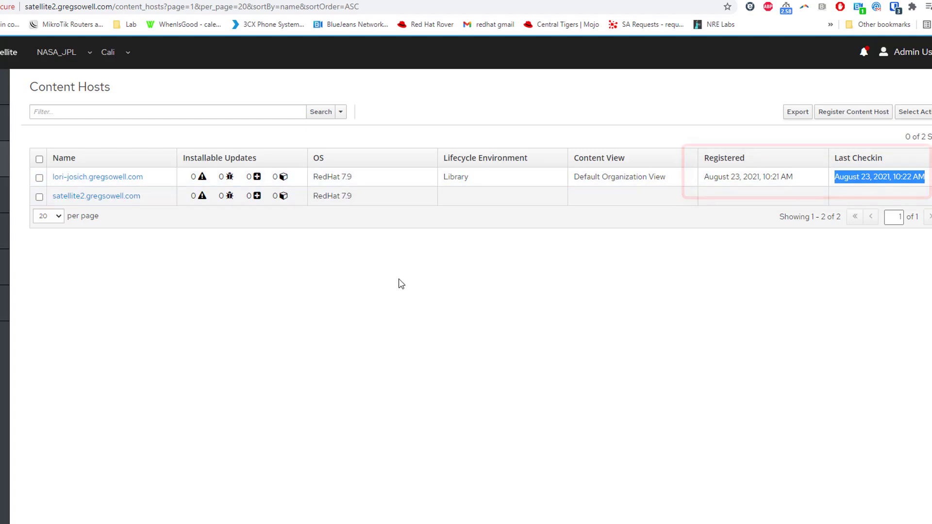